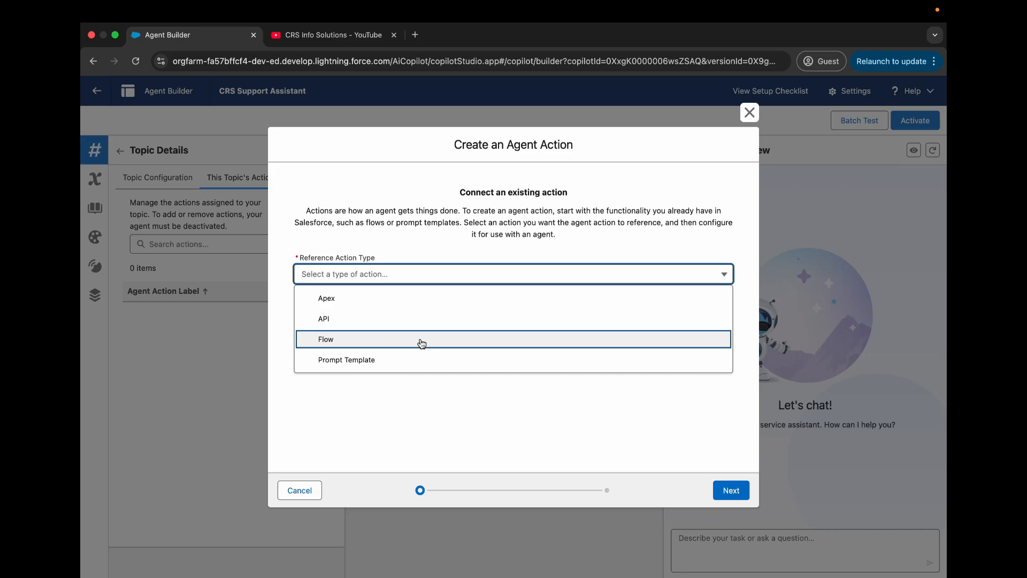
Base the new agent action on the Get Course Details flow, keep its label, and continue to the action's configuration
click(435, 343)
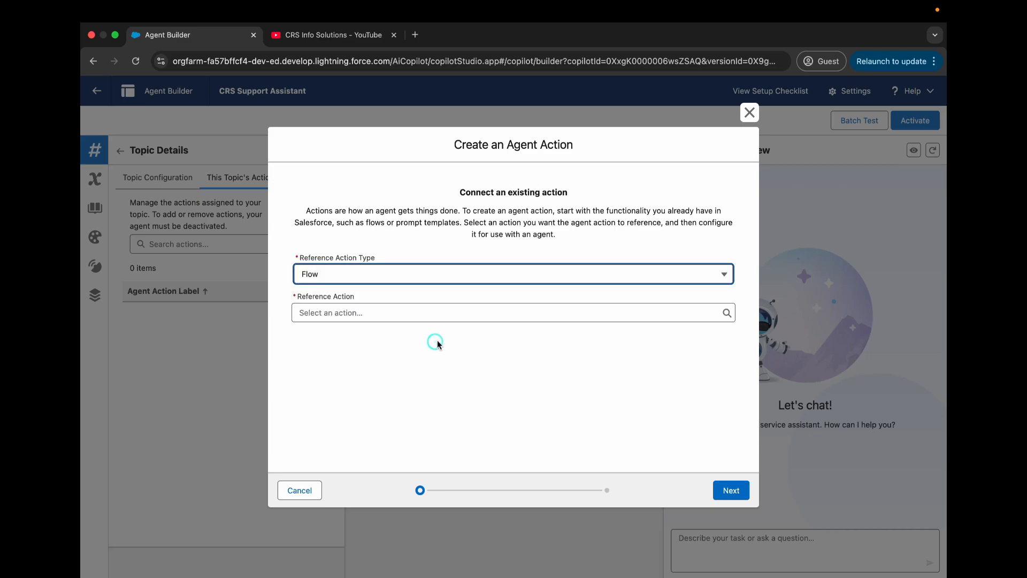
click(354, 313)
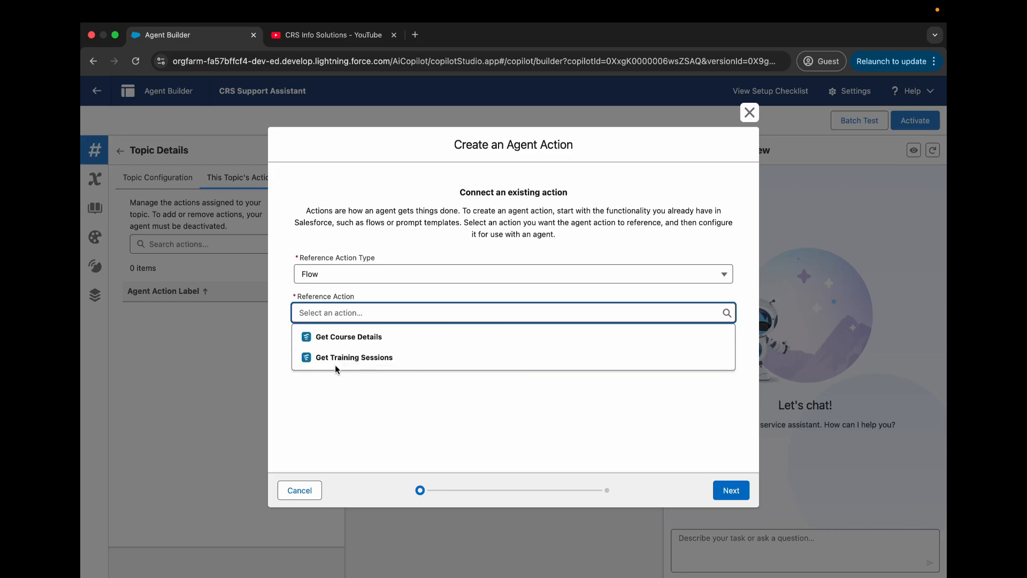
click(371, 339)
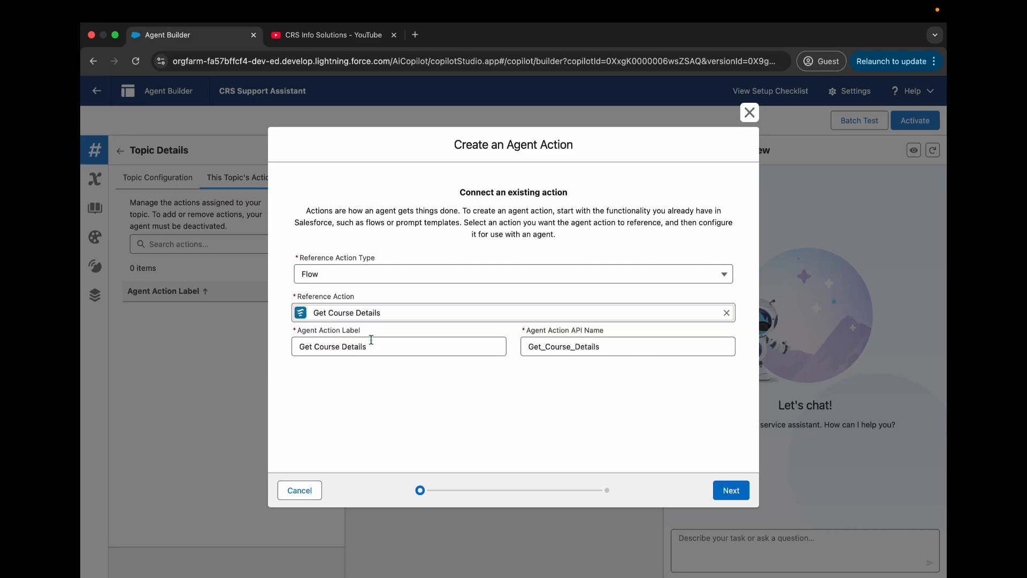
click(401, 352)
triple_click(414, 348)
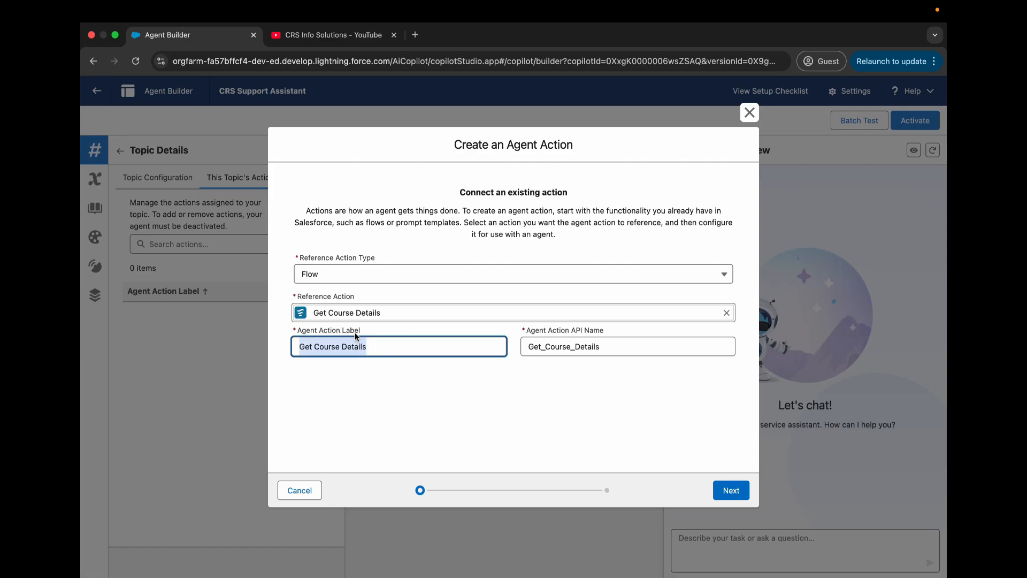
click(490, 375)
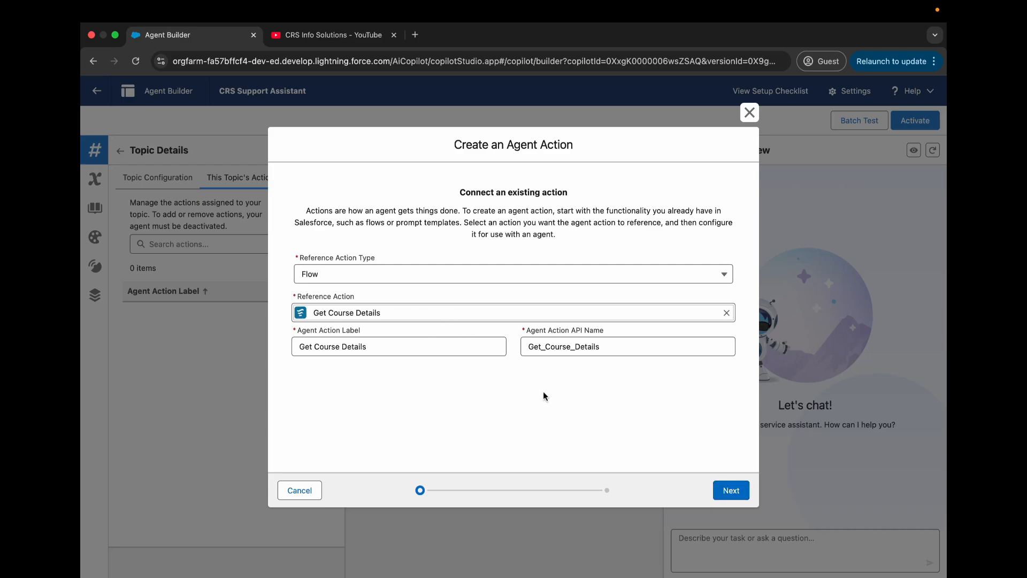
click(730, 491)
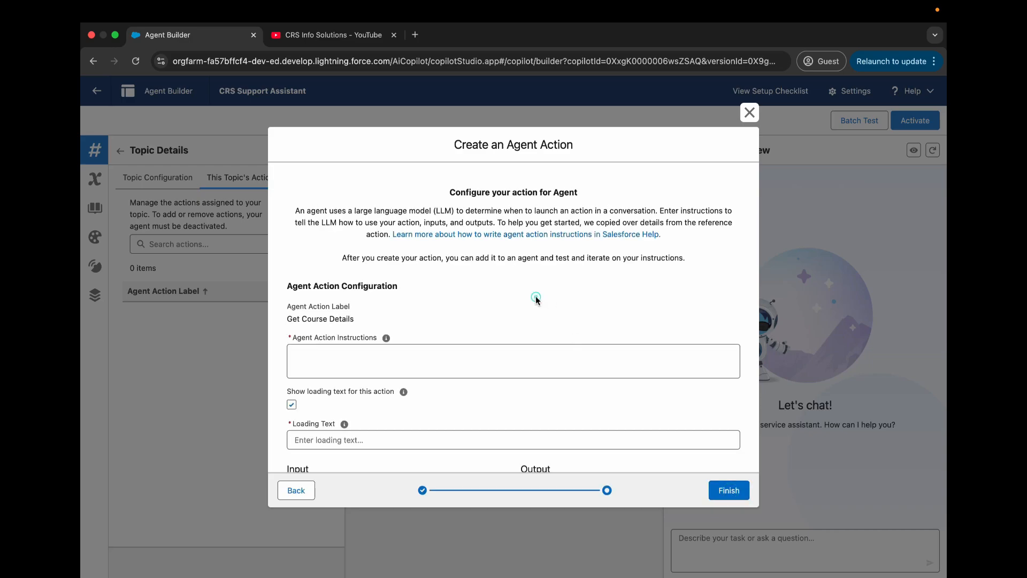
Make the courseName input required and show the courseRecord output in the conversation
scroll(535, 301, down, 2)
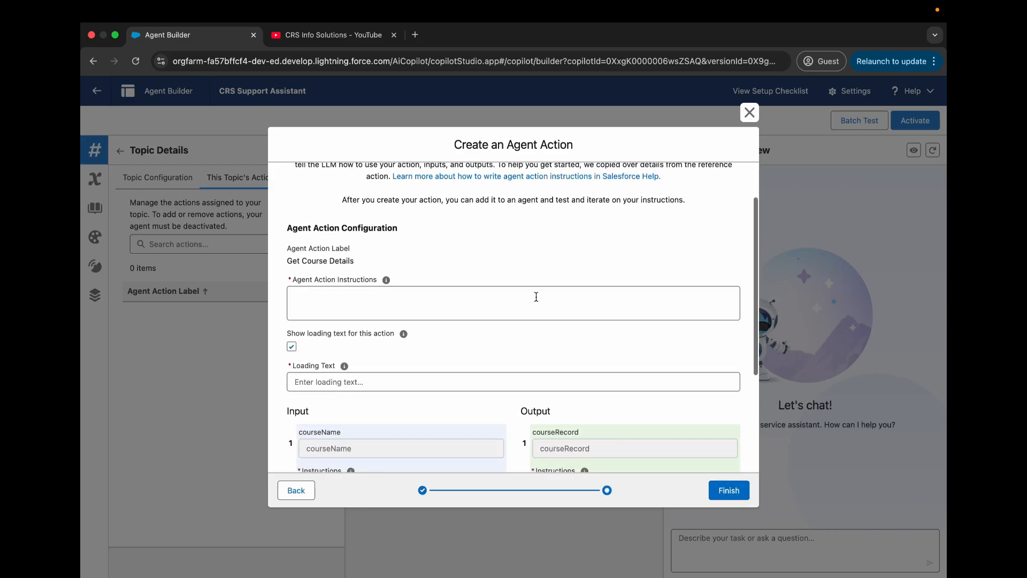
scroll(536, 297, down, 2)
scroll(537, 301, down, 3)
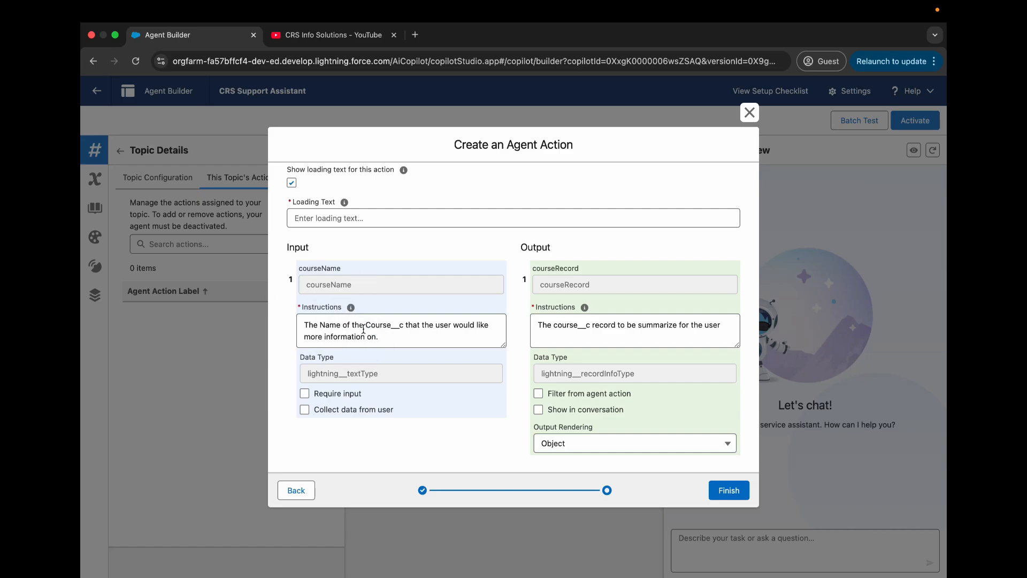
scroll(374, 321, up, 10)
scroll(399, 311, down, 10)
click(537, 410)
click(685, 409)
Enter the agent action instructions "Provides details about an Course__c that a user would like more information about"
scroll(651, 419, up, 5)
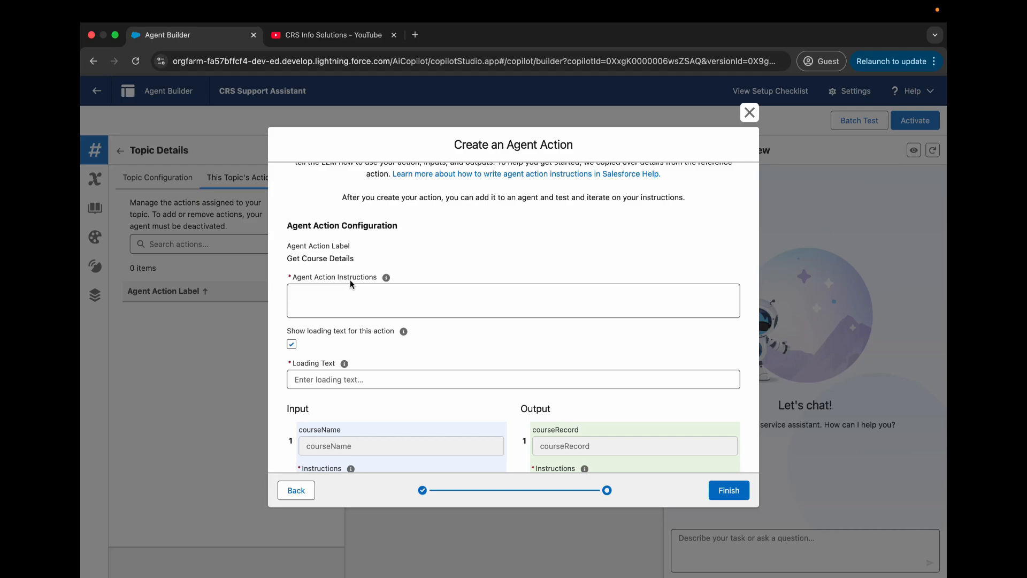
scroll(467, 193, up, 2)
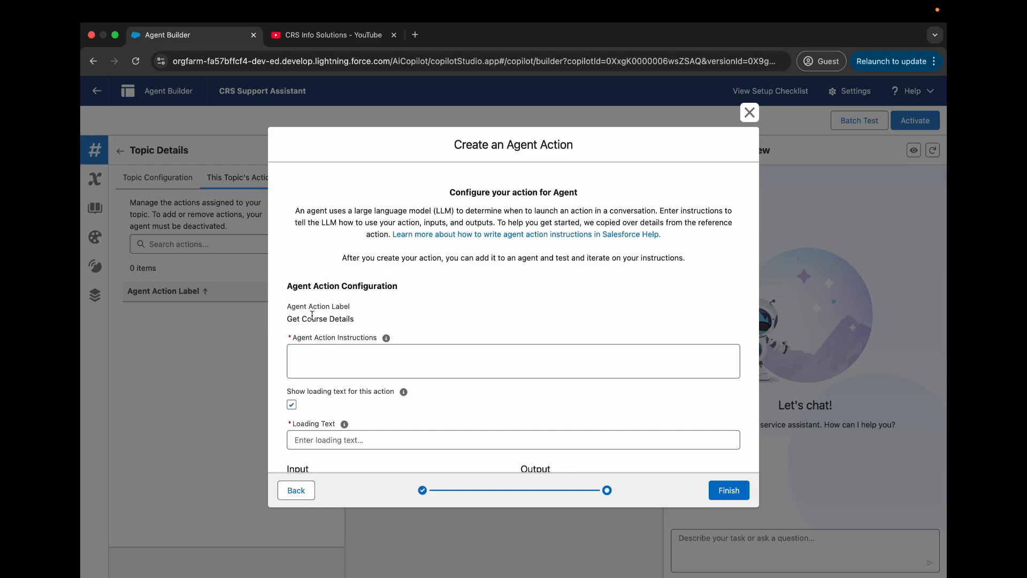
scroll(312, 316, down, 3)
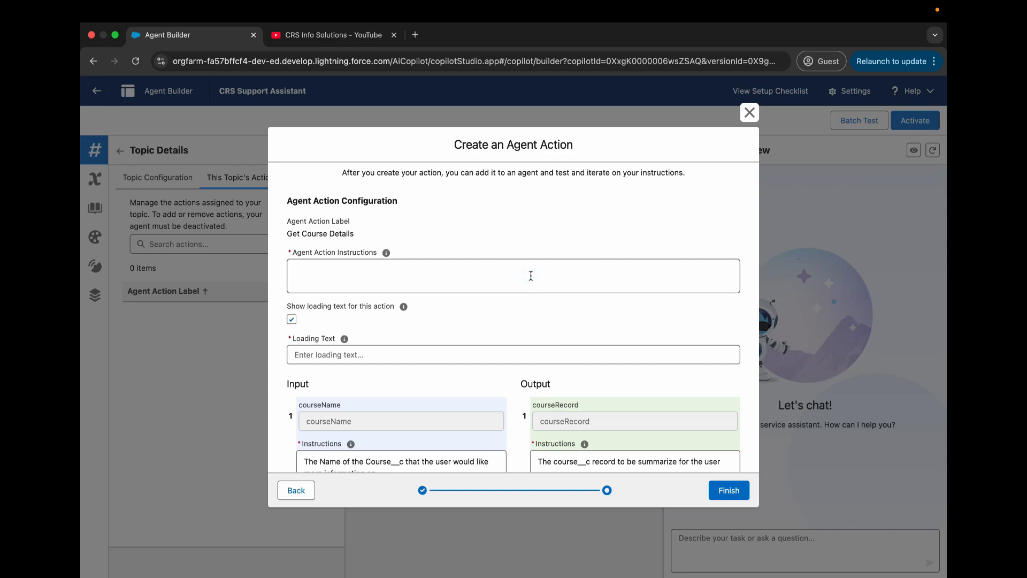
text(Provides details about an Course__c)
text(that a )
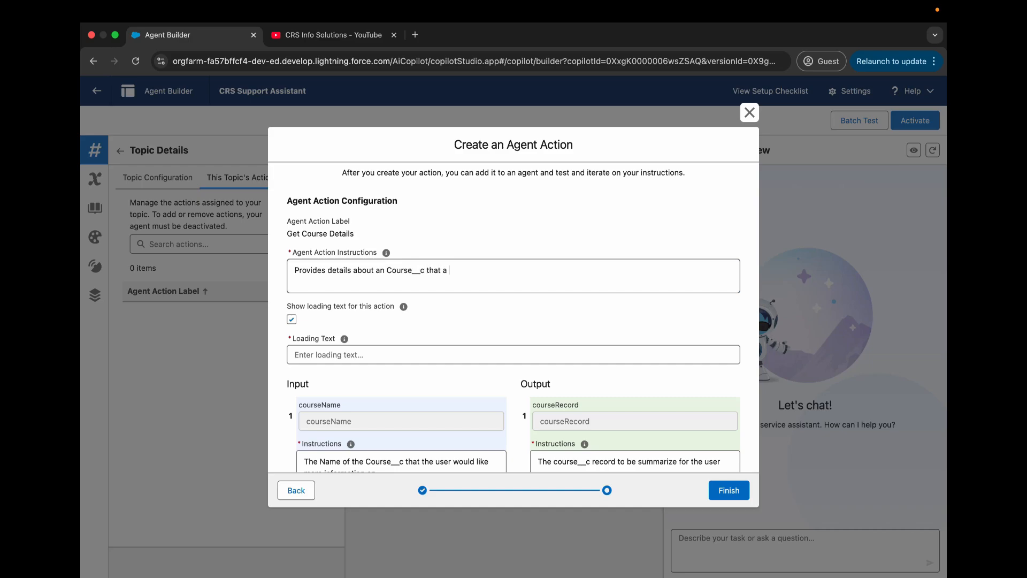
text(user would like more information about)
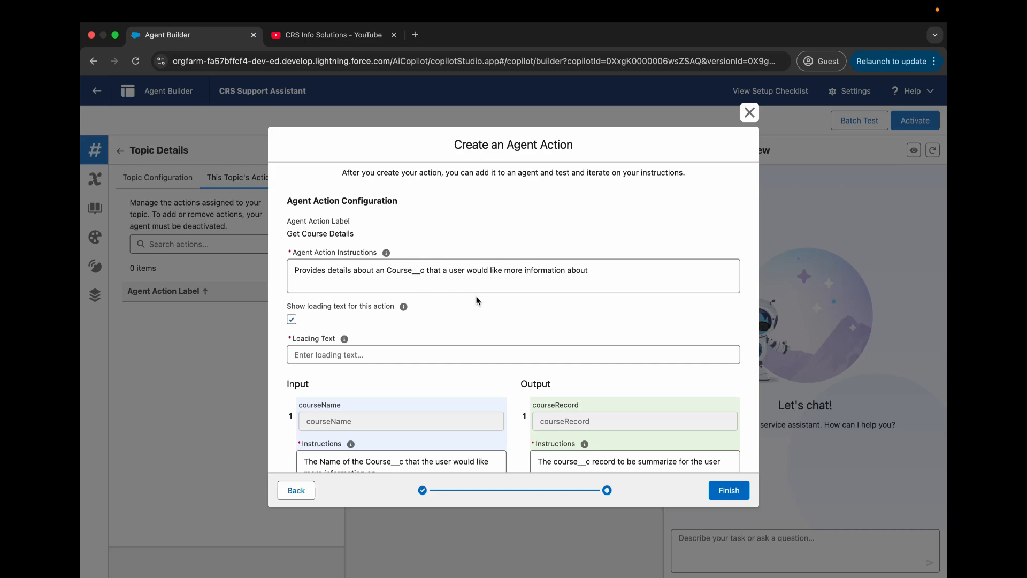
Set the action's loading text to "Loading course details" and finish creating the action
scroll(477, 297, down, 3)
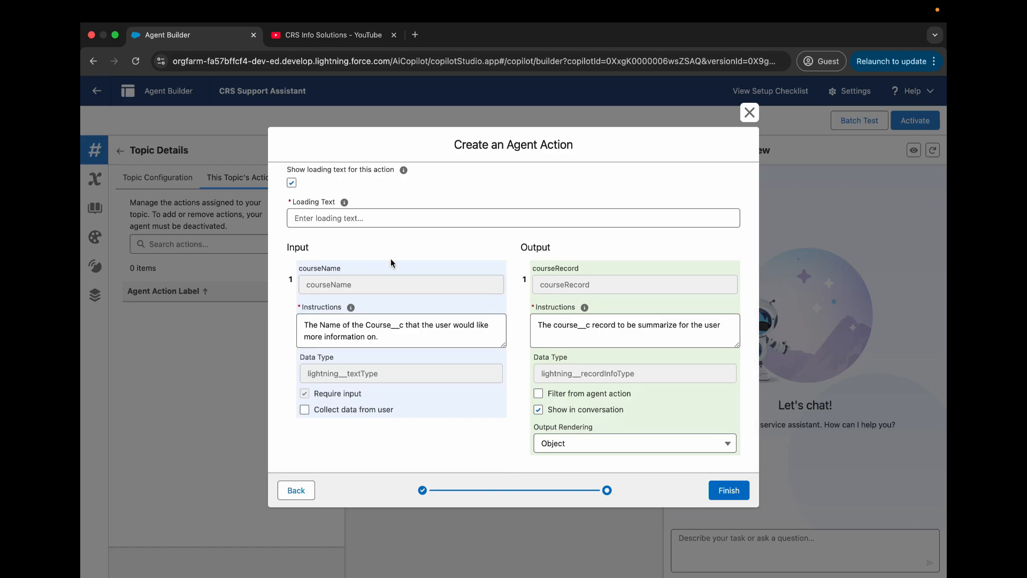
scroll(407, 265, up, 2)
mouse_move(345, 309)
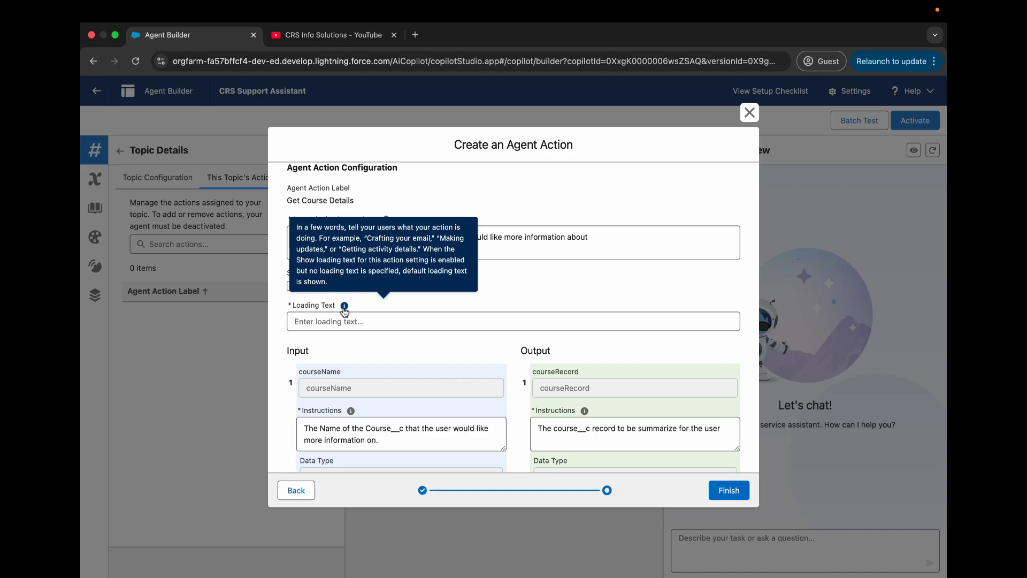
click(378, 323)
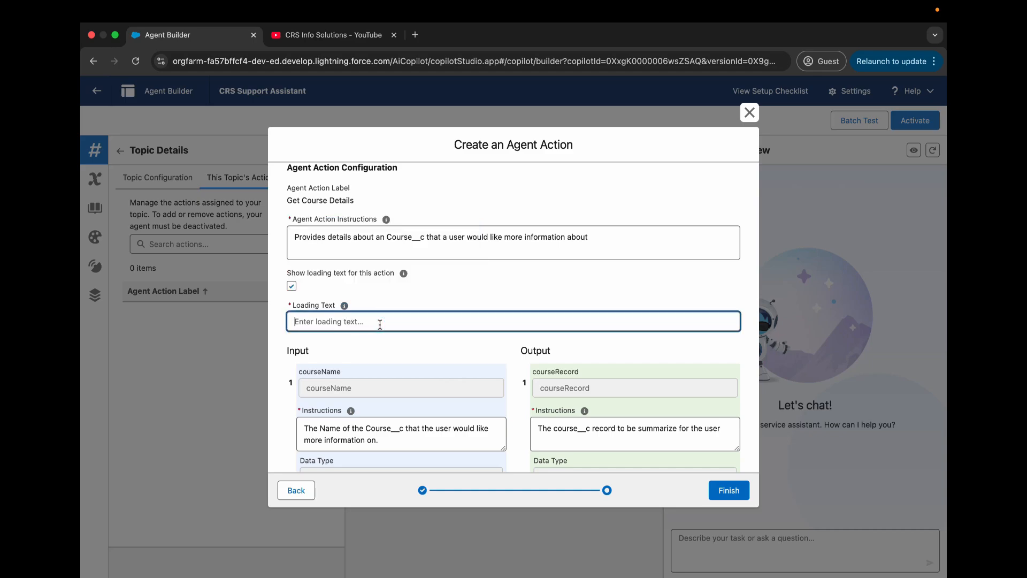
text(Loo)
text(ding cou)
text(rse details)
click(543, 291)
scroll(550, 320, down, 3)
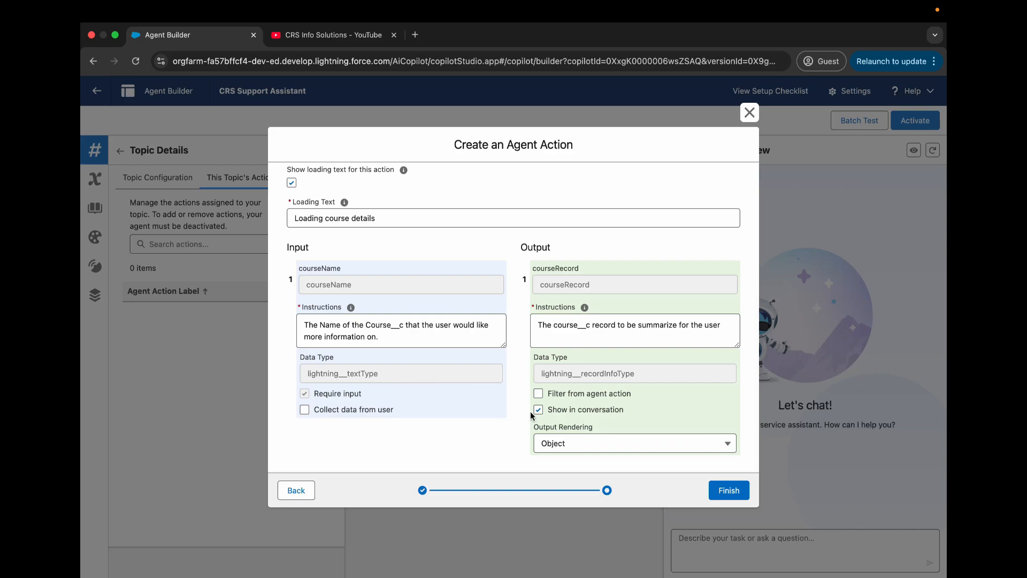
click(732, 490)
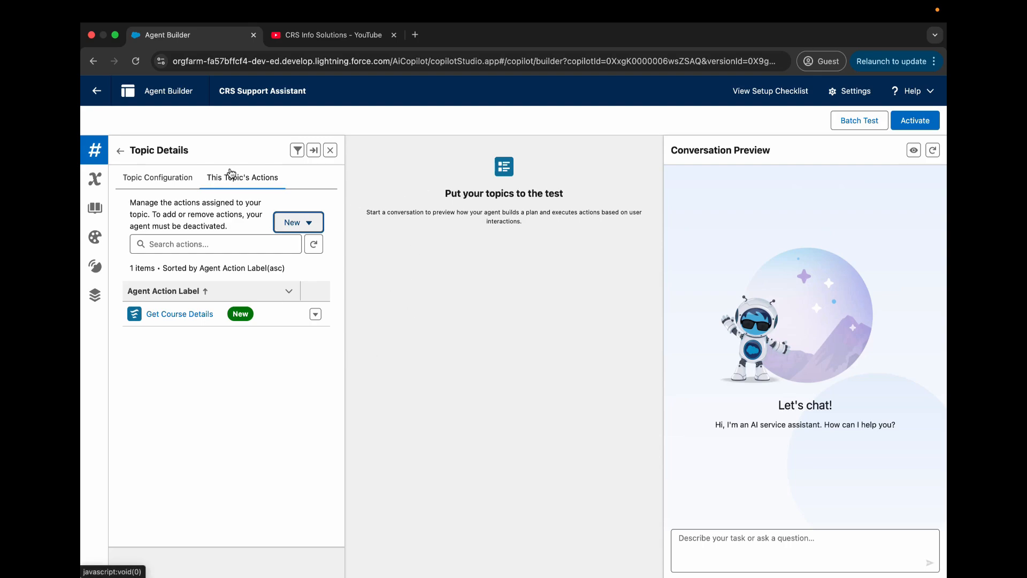
Leave Agent Builder and open the Courses list in the Service app
click(97, 91)
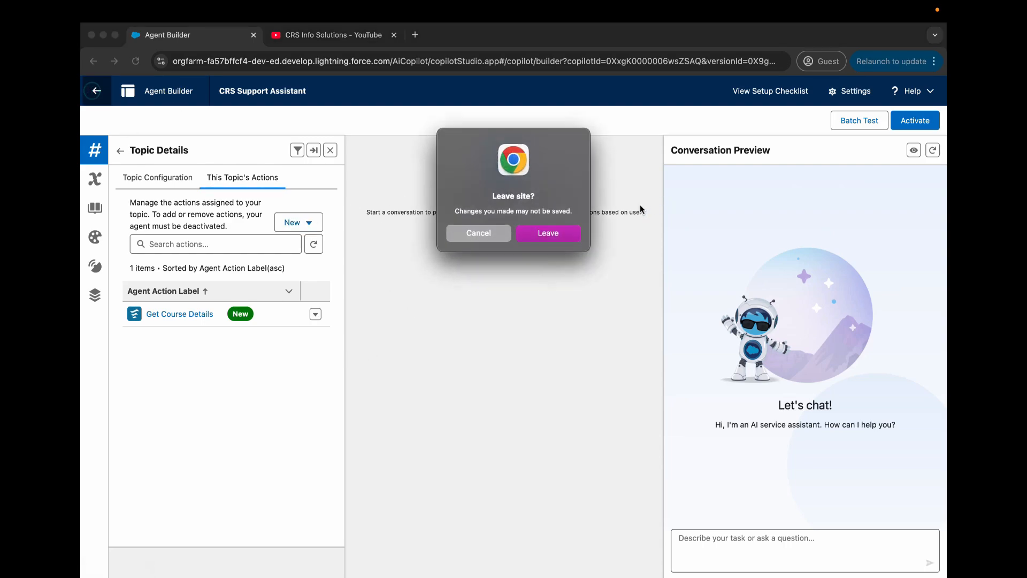
click(559, 233)
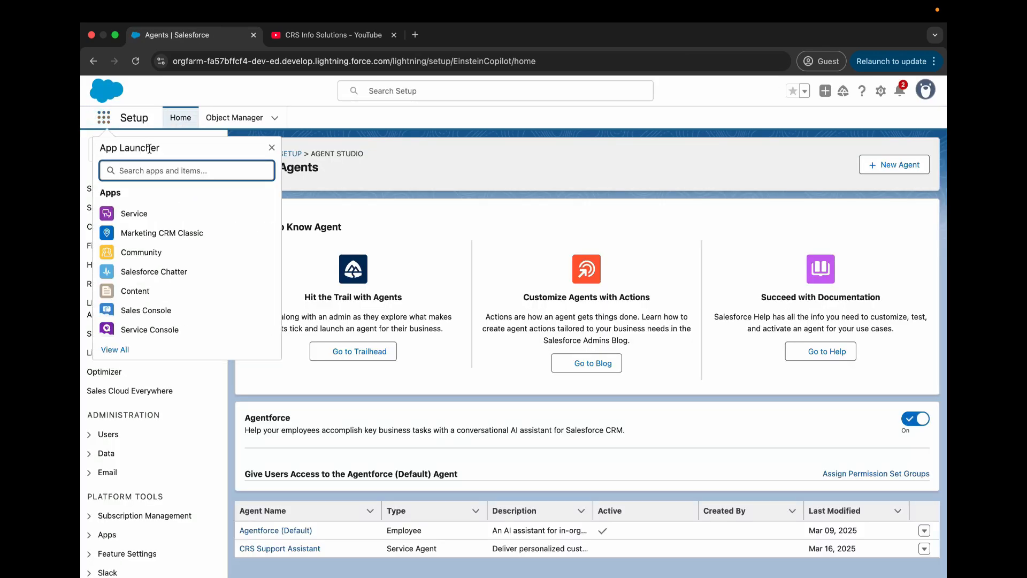
click(146, 212)
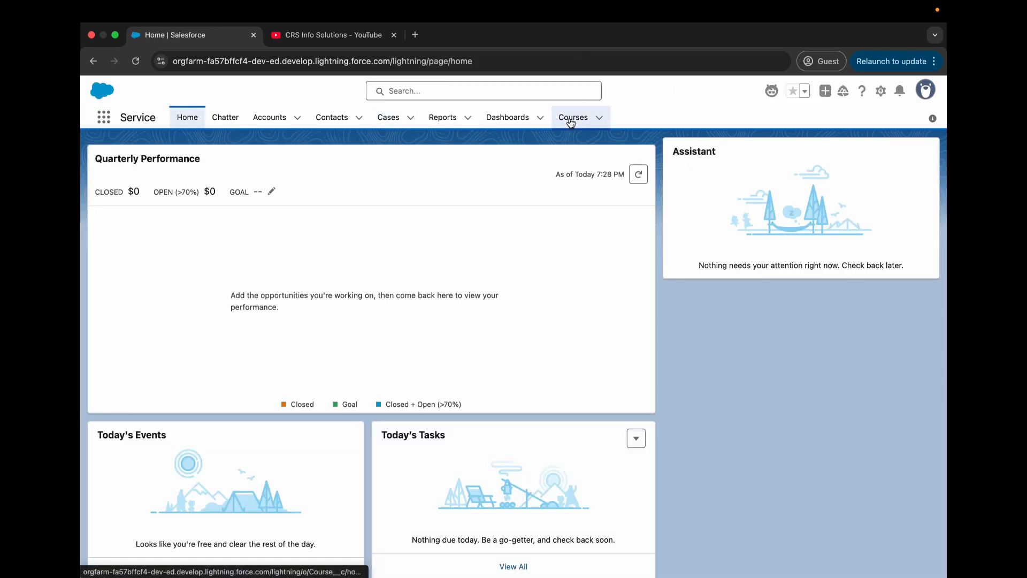
click(571, 119)
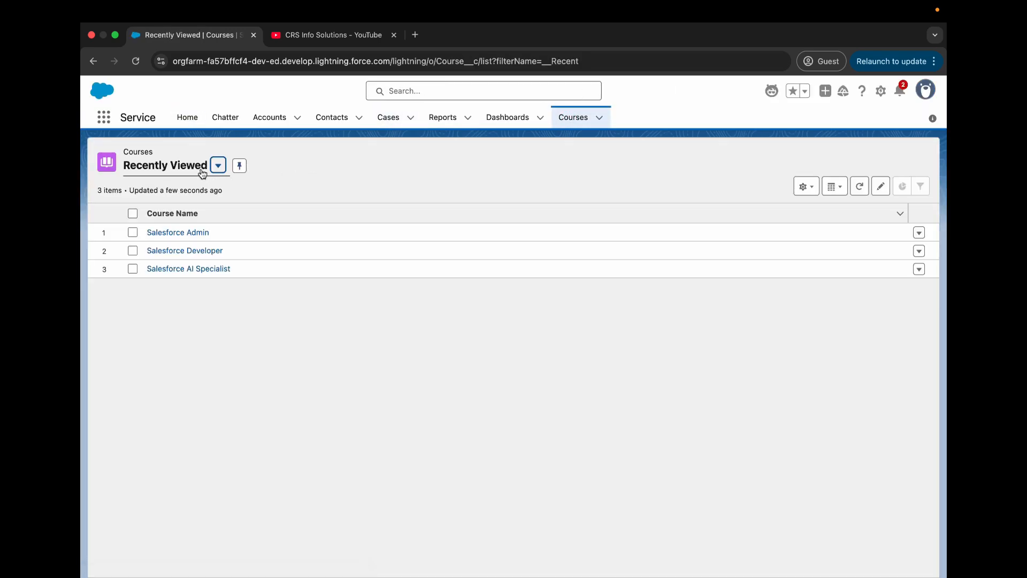
Switch the Courses list to the All view and pin that view
click(217, 166)
click(217, 206)
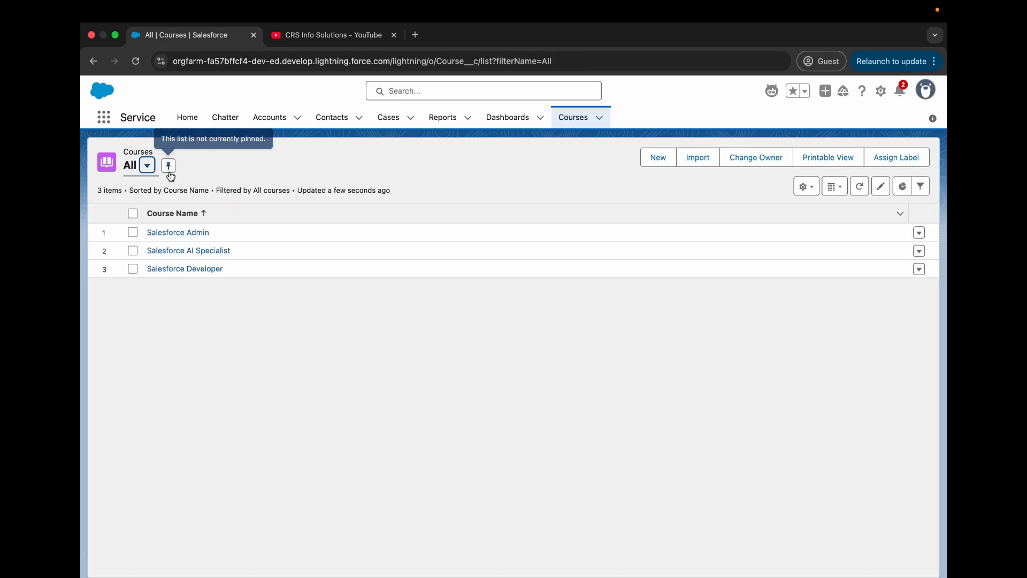
click(168, 166)
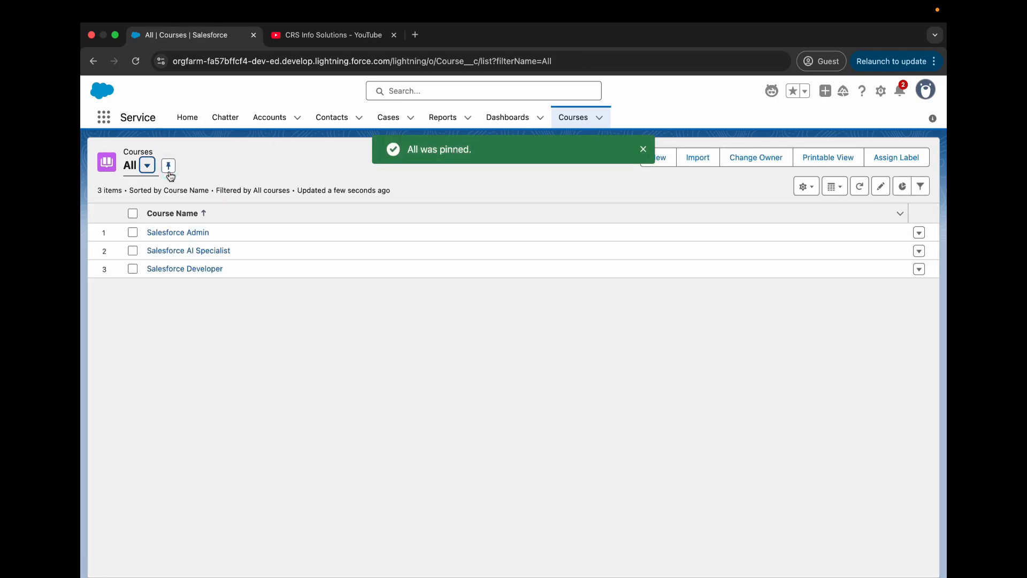
Review the name, description and duration of the Salesforce AI Specialist, Salesforce Admin and Salesforce Developer course records
click(206, 252)
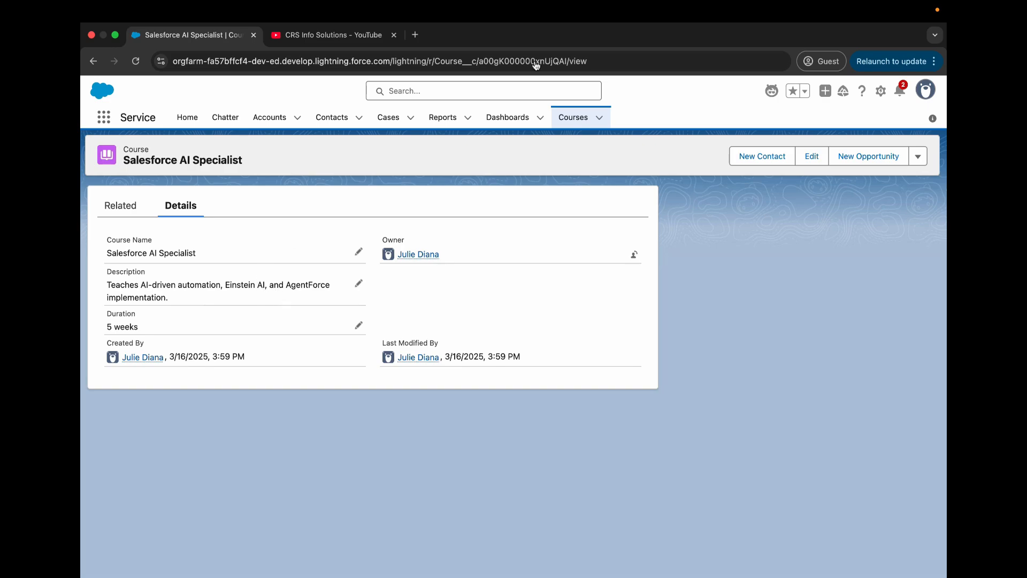
click(572, 118)
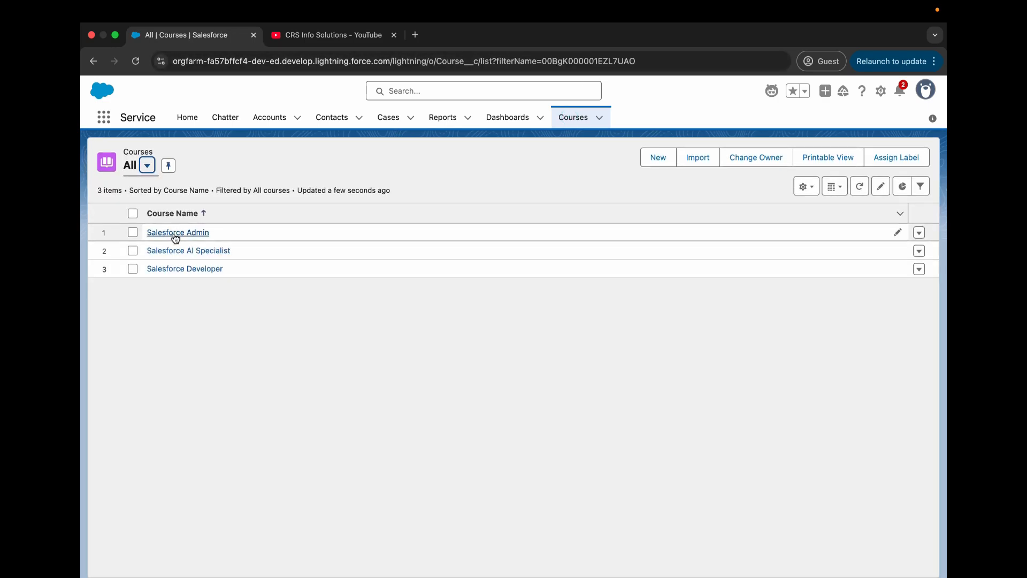
click(177, 233)
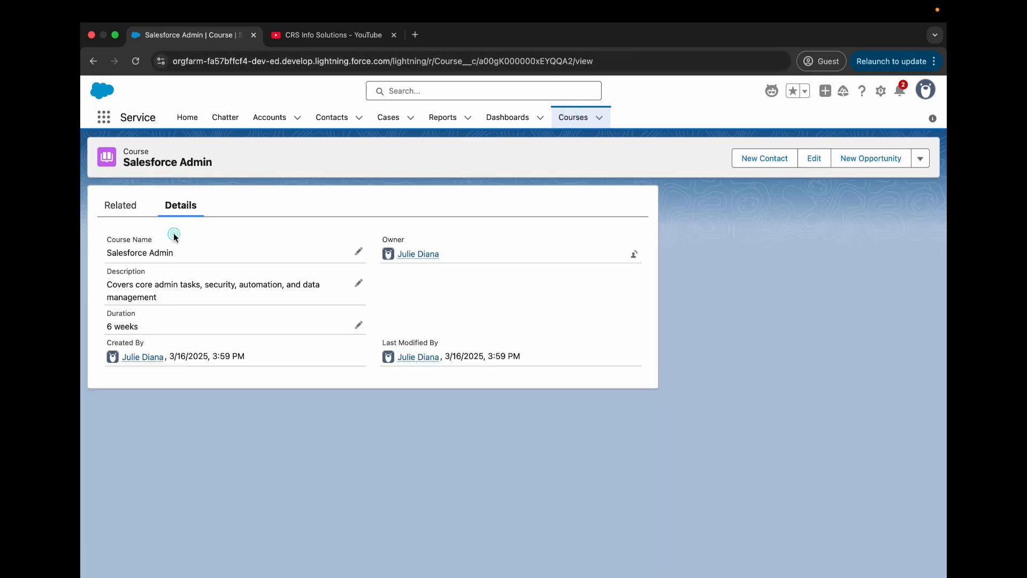
click(569, 116)
click(187, 269)
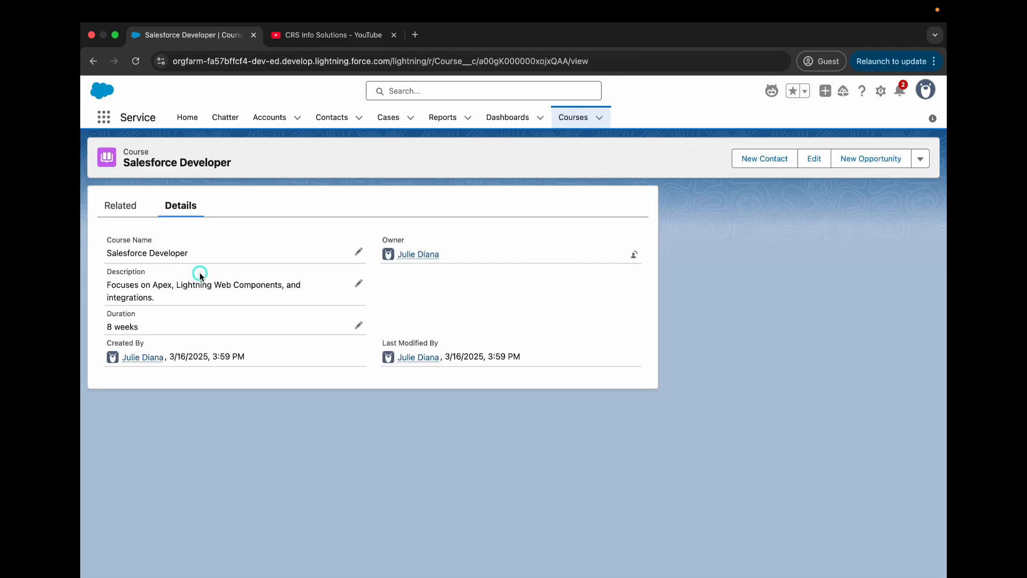
click(581, 115)
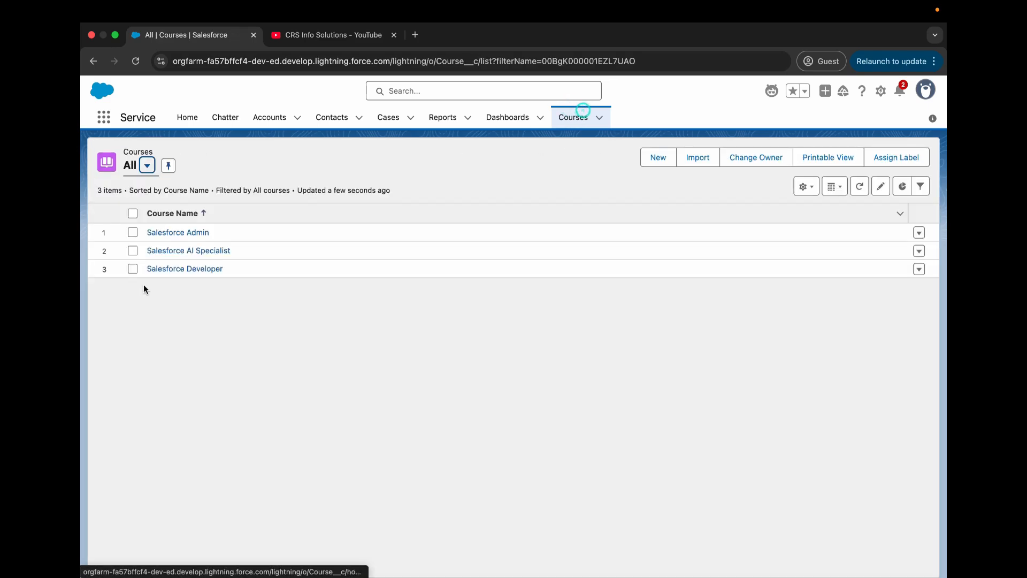
click(183, 233)
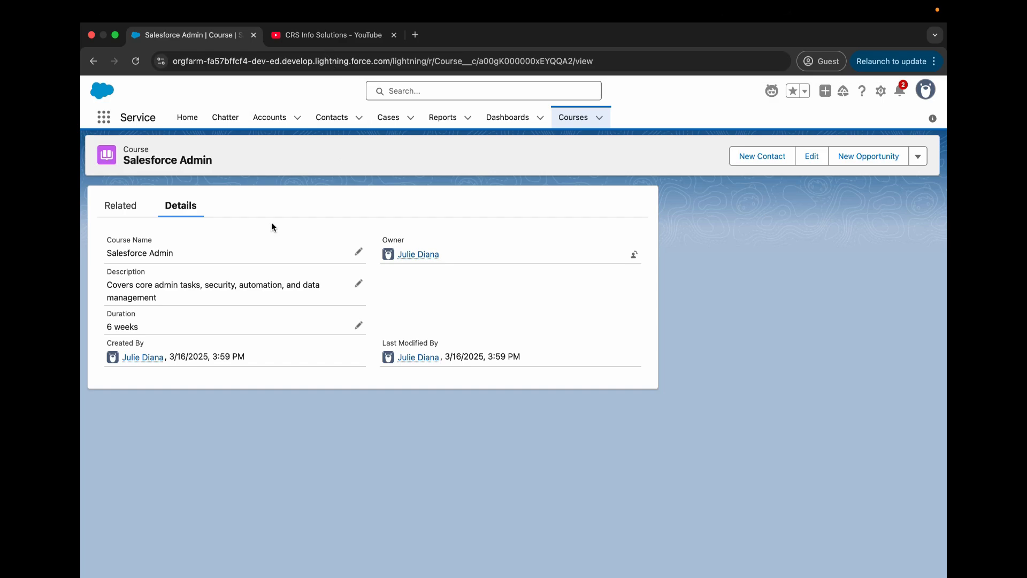
drag(194, 254, 89, 250)
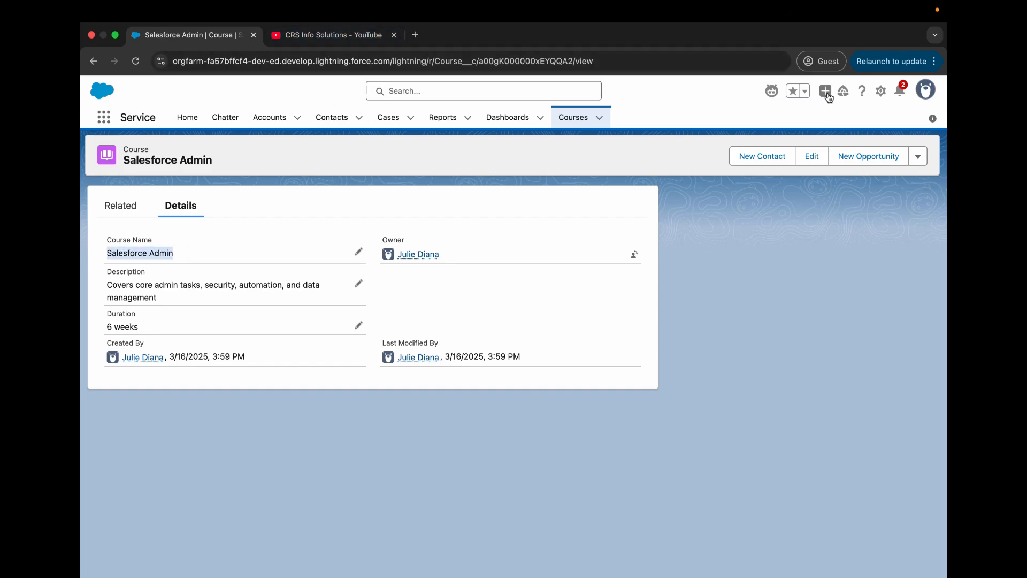
Open Setup, search its pages for "agent" and go to the Agents page under Agent Studio
click(881, 91)
click(860, 132)
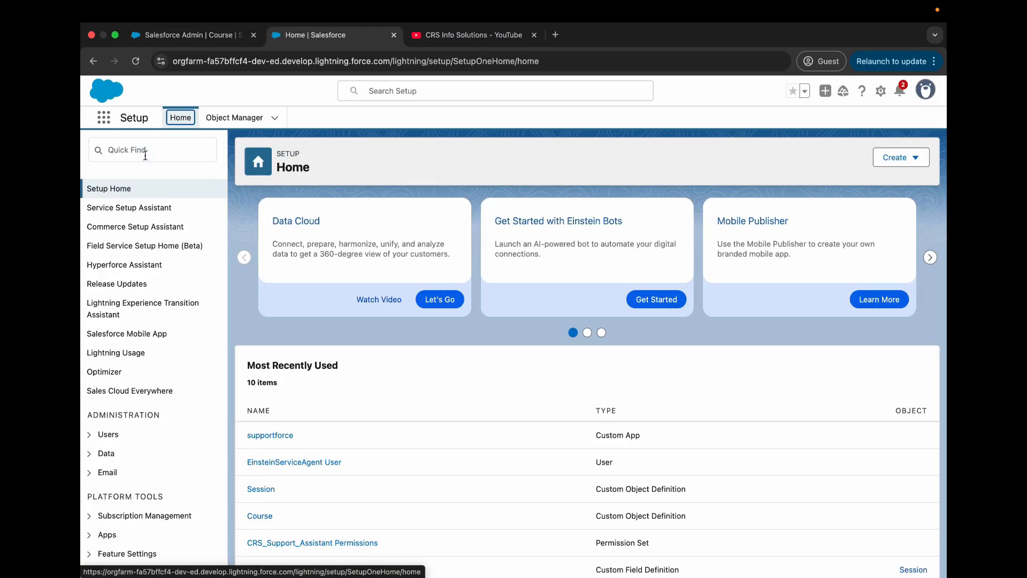
click(145, 155)
text(age)
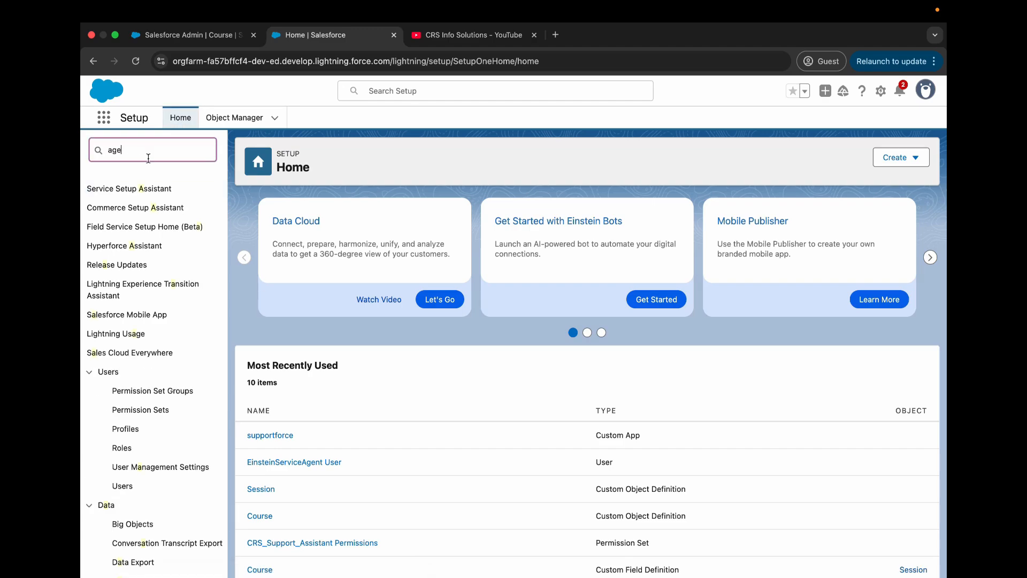
scroll(120, 423, down, 5)
scroll(120, 423, down, 1)
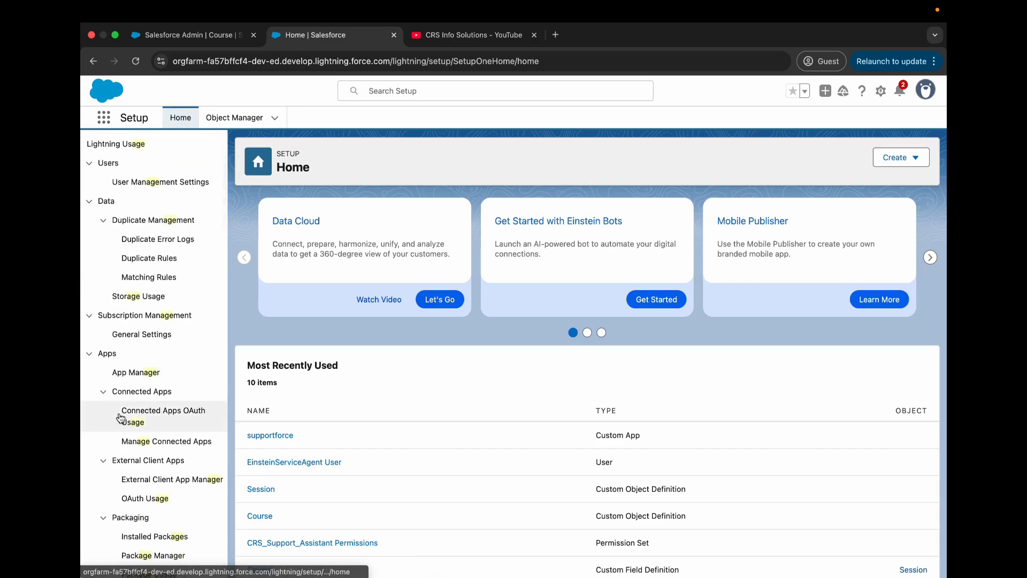
text(nt)
click(137, 284)
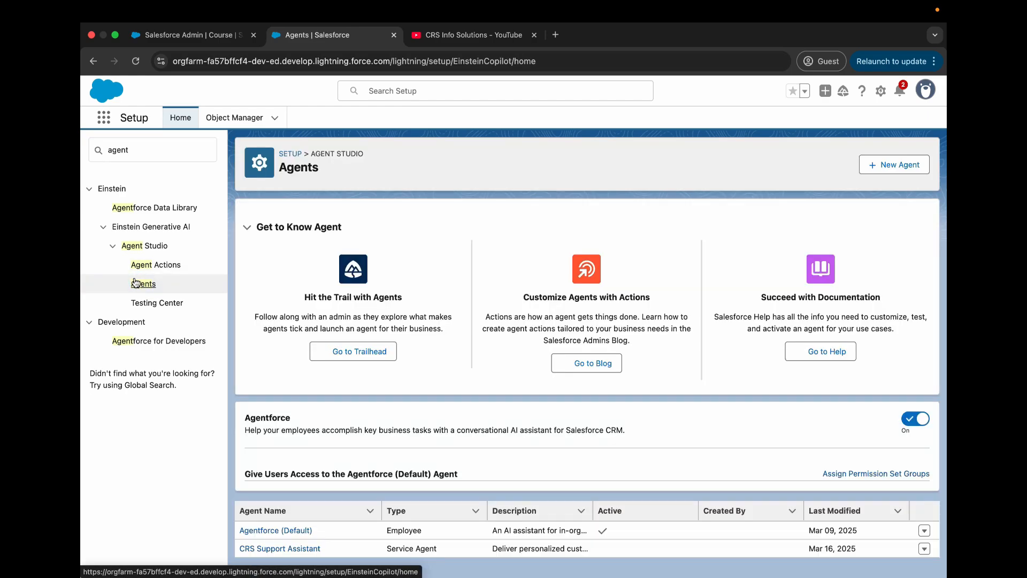
Open the CRS Support Assistant in Agent Builder and ask in its conversation preview "Tell me more about Salesforce Admin course"
click(305, 549)
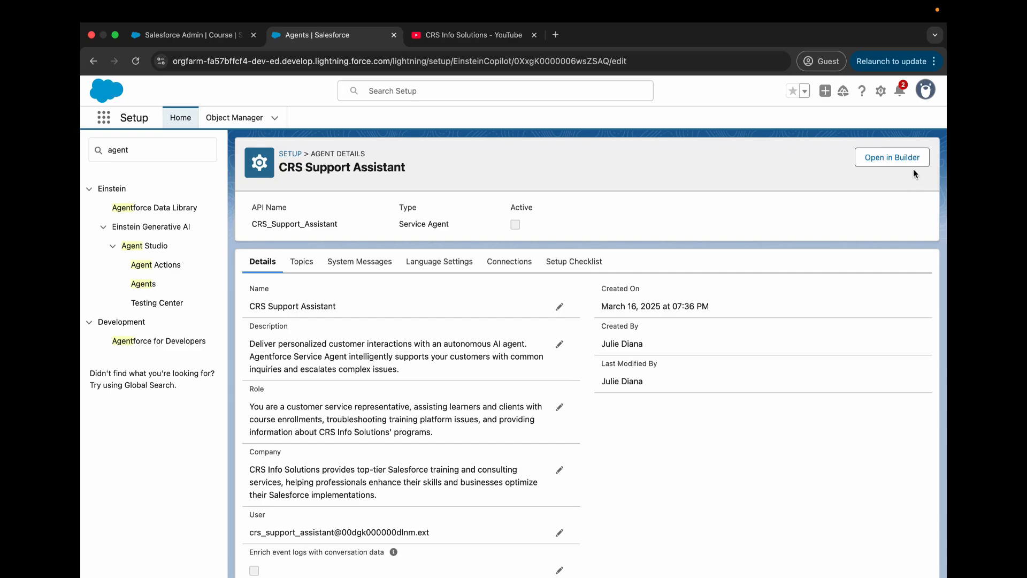
click(895, 159)
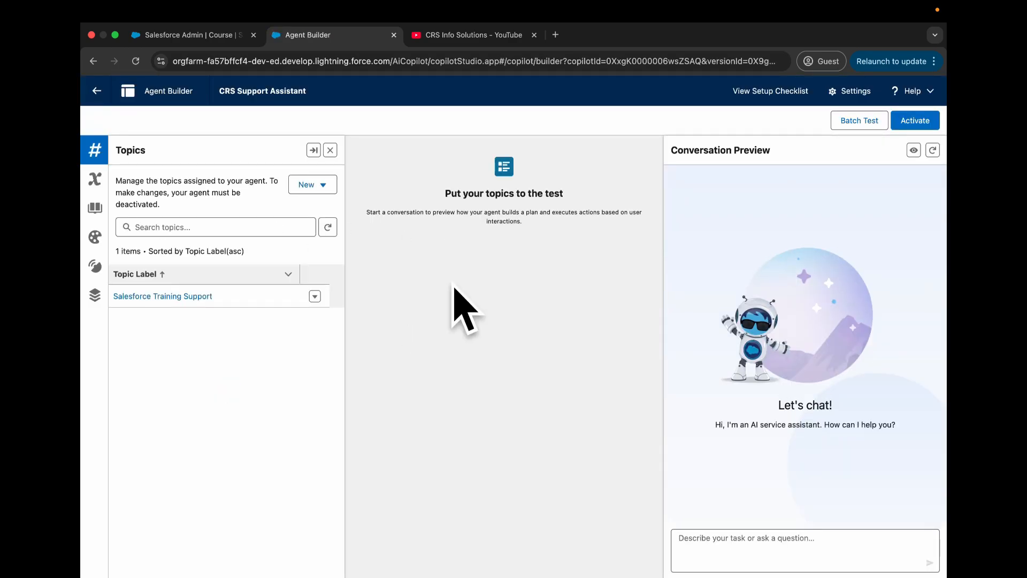
click(802, 542)
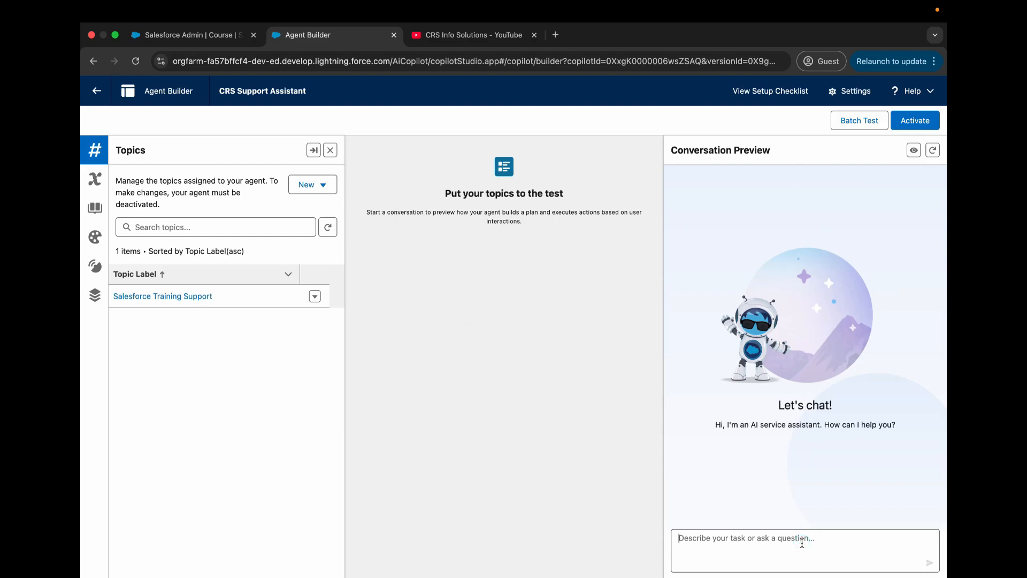
text(Tell me)
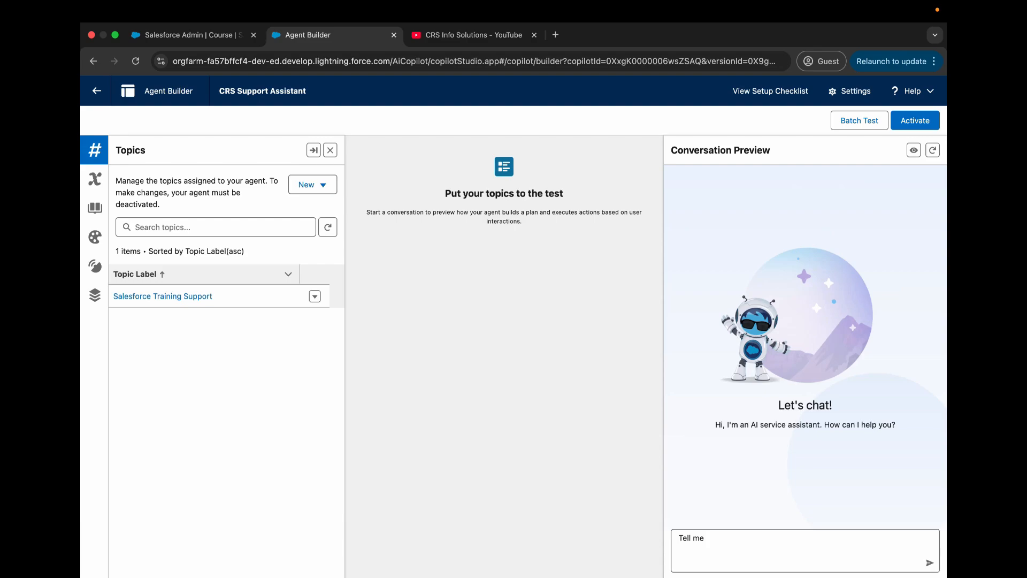
text( m)
text(more)
text( about Salesforce Admin)
text( course)
key(Return)
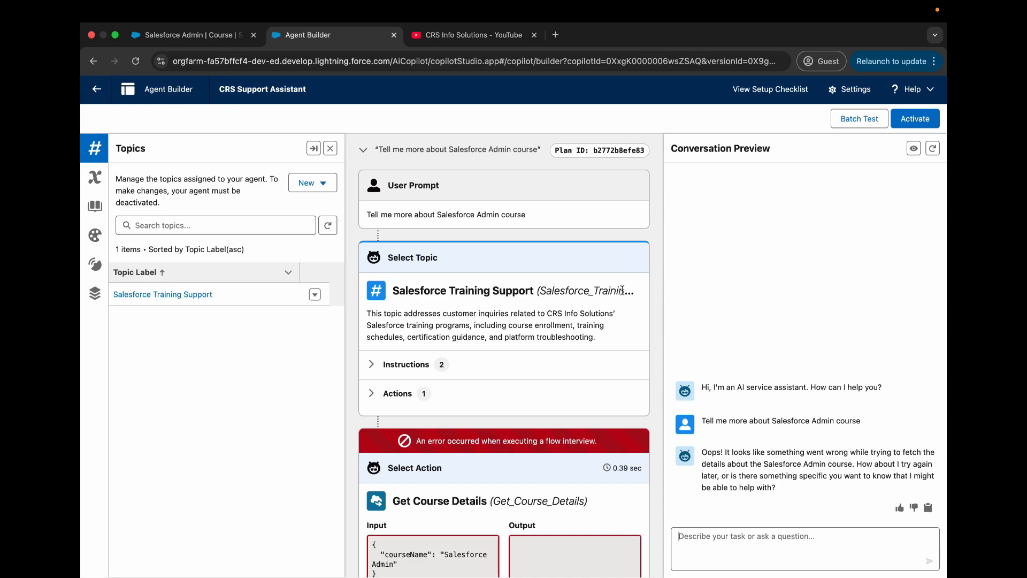
Examine the Get Course Details action's input, output and error and the agent response in the conversation plan
scroll(621, 288, down, 4)
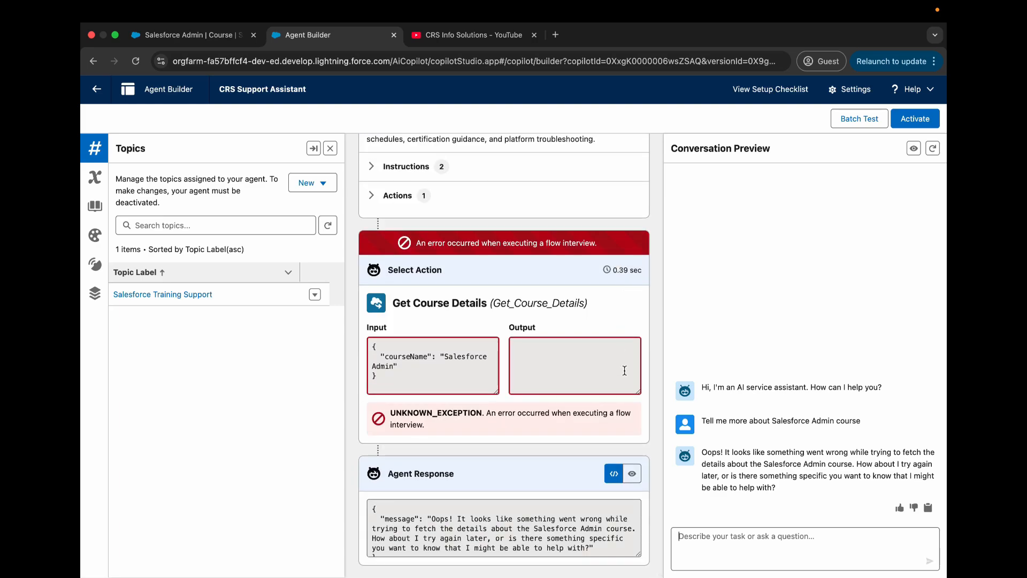
scroll(546, 317, up, 2)
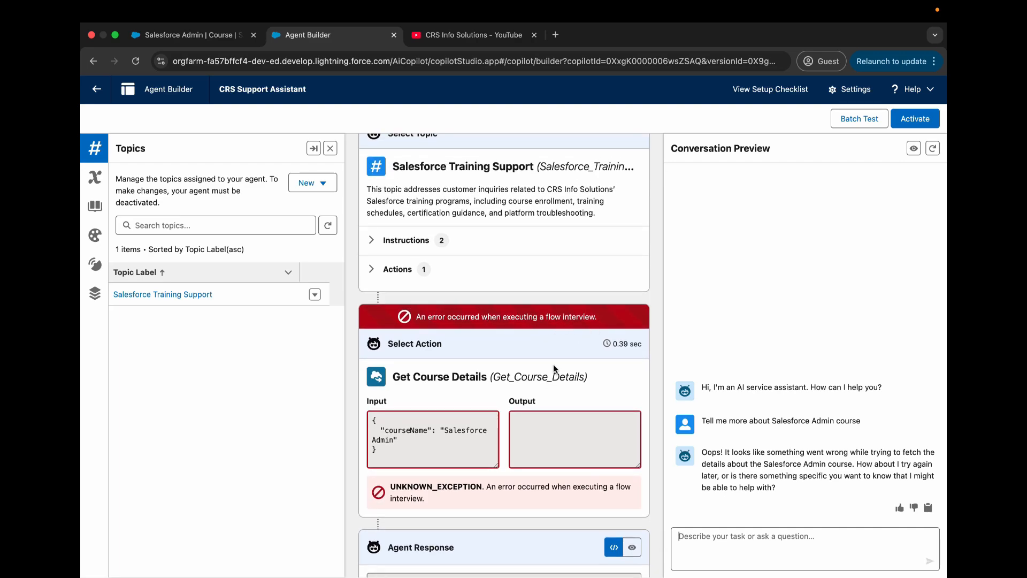
scroll(553, 363, up, 4)
scroll(553, 364, down, 5)
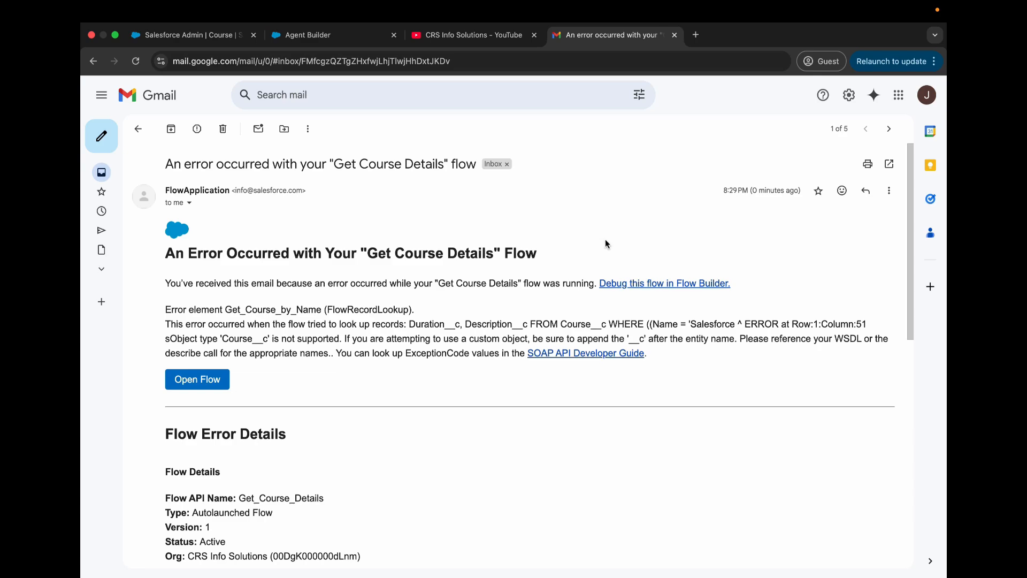
Switch to Gmail and read the error email about the "Get Course Details" flow
scroll(431, 283, down, 5)
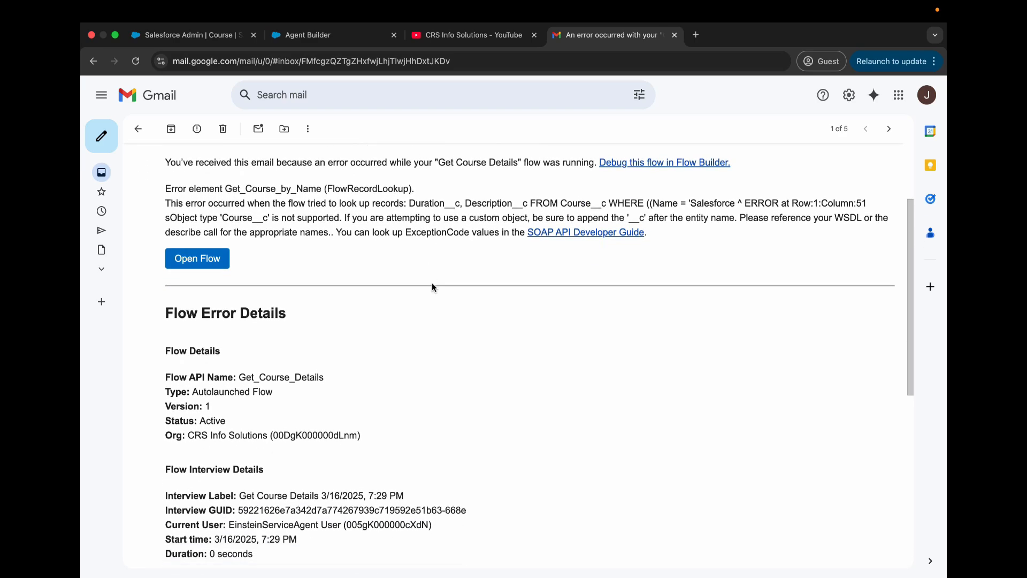
scroll(432, 288, up, 5)
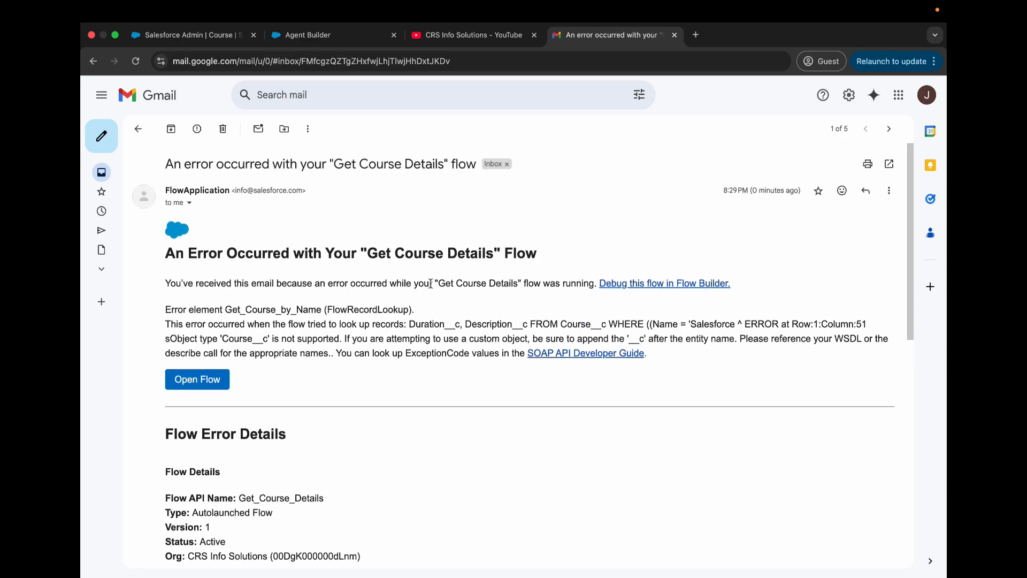
scroll(431, 283, down, 5)
Glance at the Salesforce Admin course record and recheck the failed Get Course Details action in Agent Builder
click(184, 36)
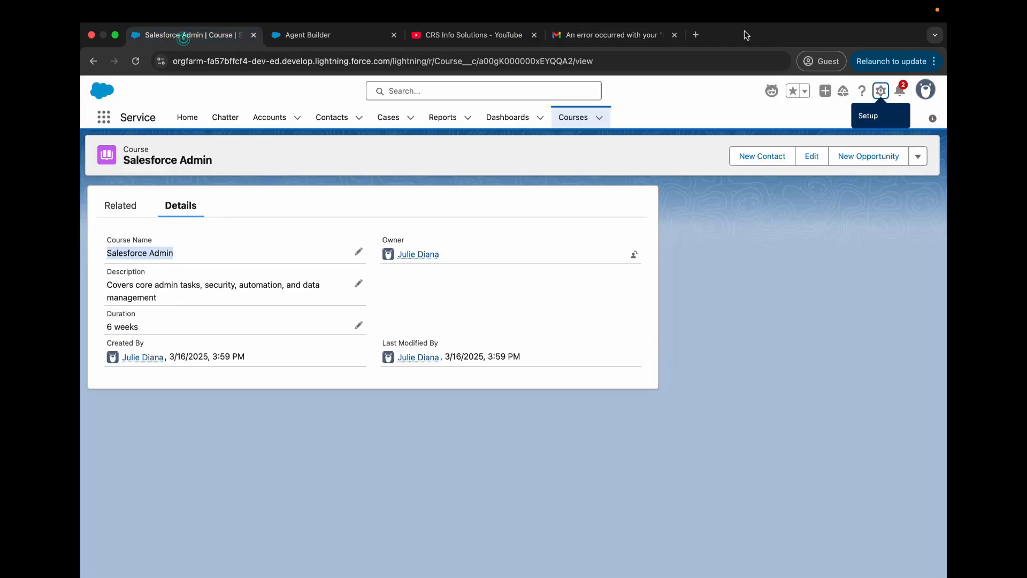
click(308, 35)
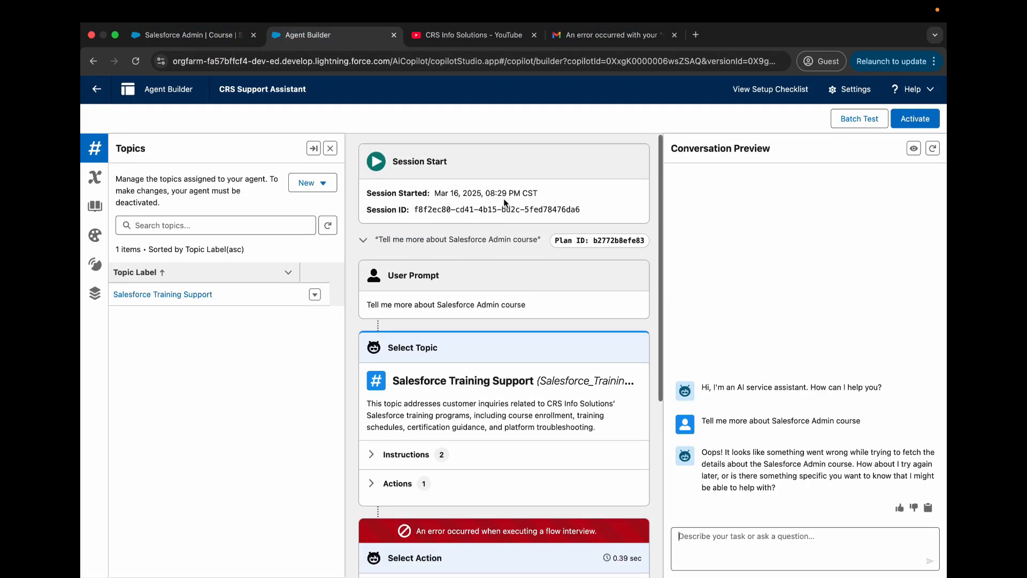
scroll(530, 294, down, 5)
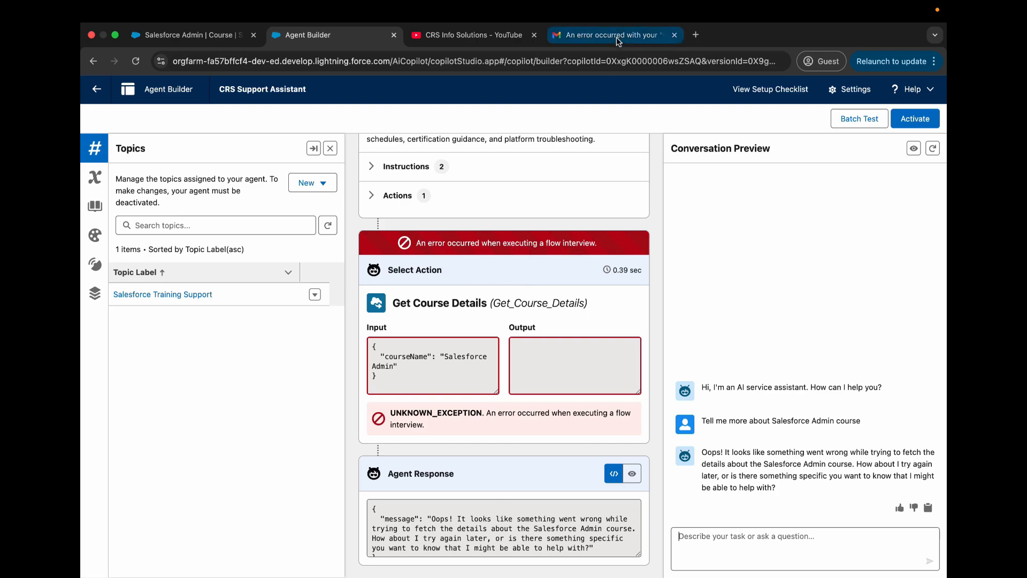
Place the flow error email beside Agent Builder and read it through to the Get Records result
drag(616, 37, 476, 37)
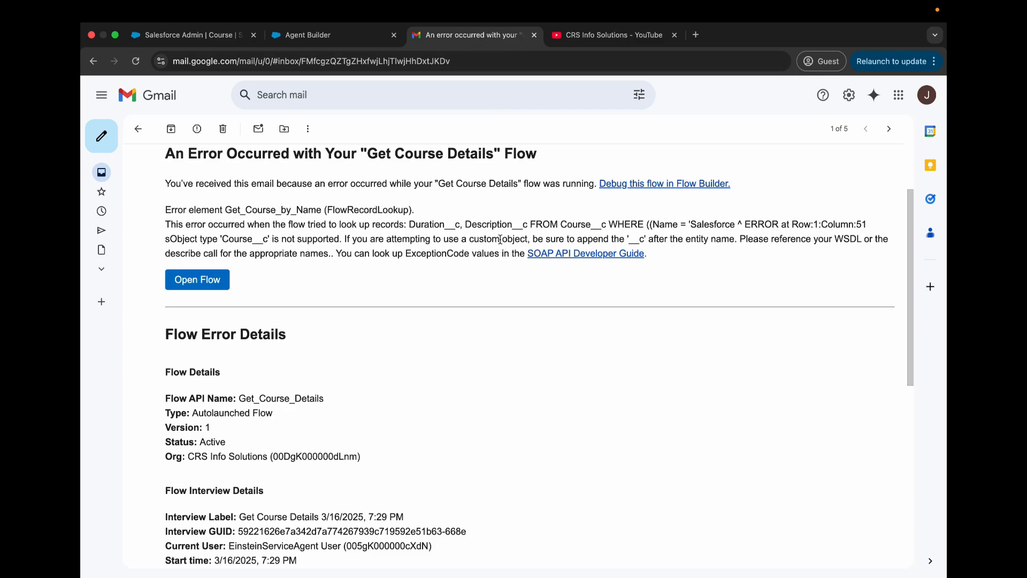
scroll(436, 237, up, 2)
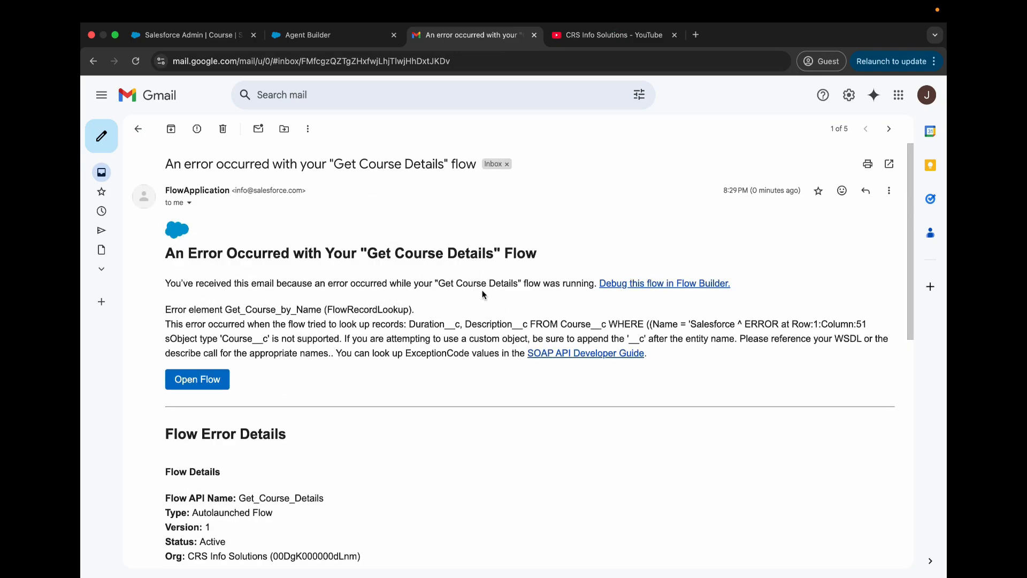
scroll(482, 292, down, 7)
scroll(483, 293, down, 2)
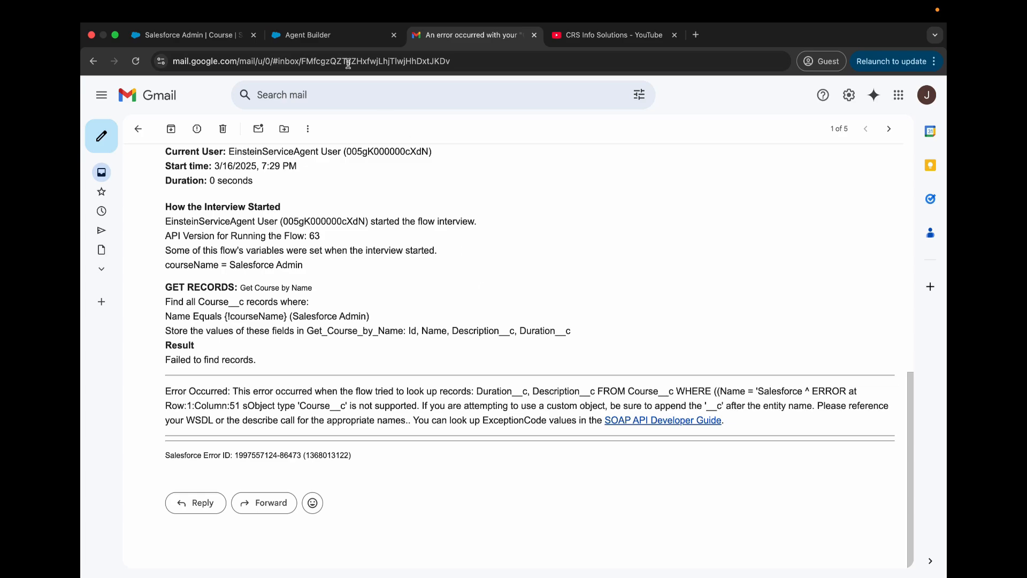
Return to Agent Builder and re-examine the plan from session start to agent response, staying in the builder
click(337, 36)
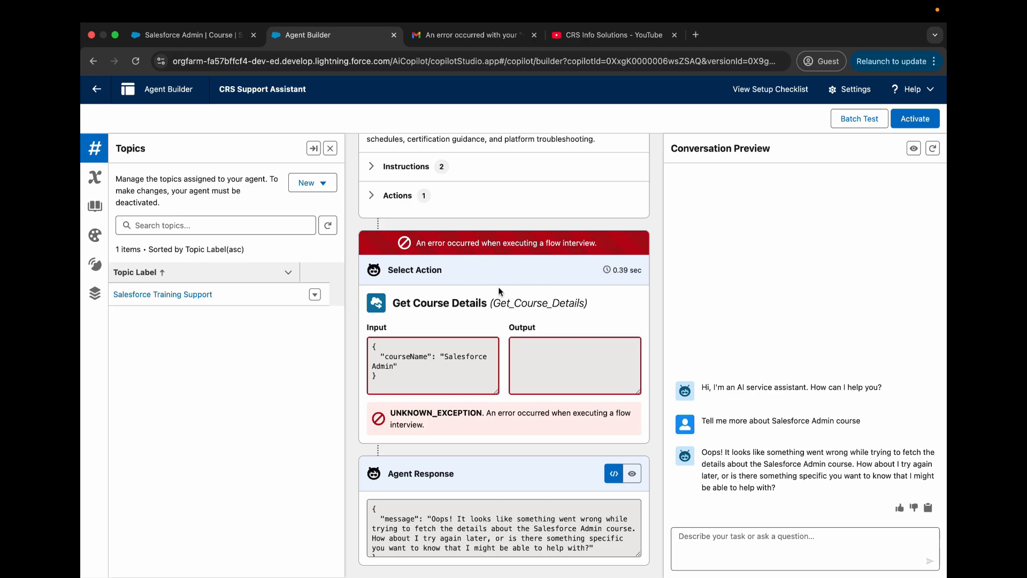
scroll(515, 289, up, 5)
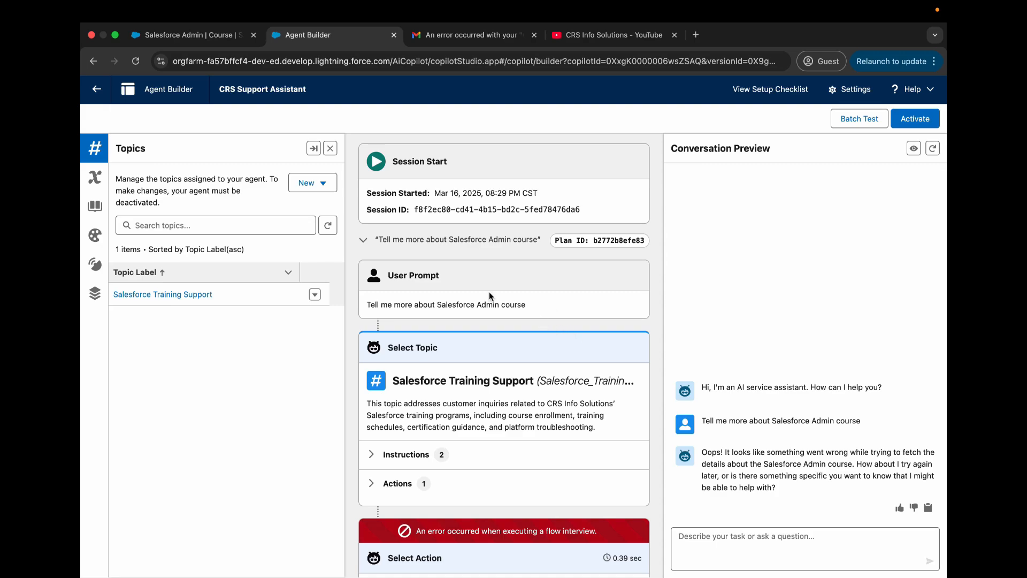
scroll(489, 294, down, 5)
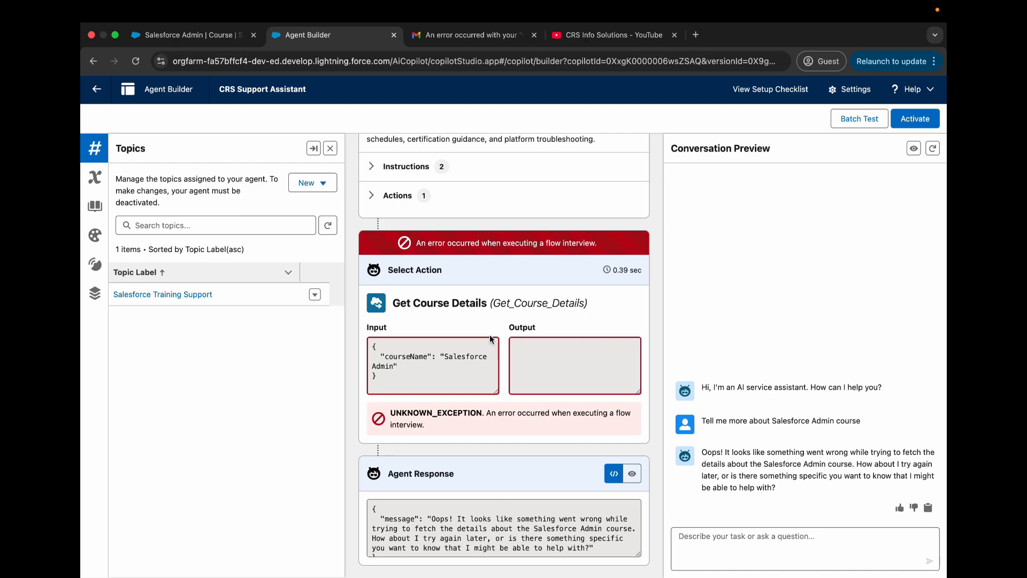
click(94, 92)
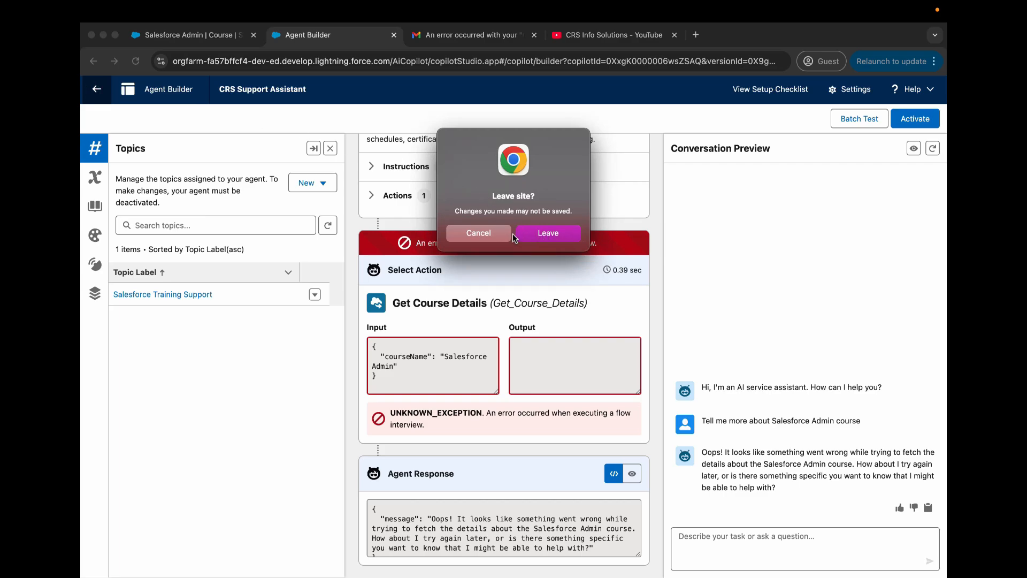
click(481, 234)
Open Setup in a new tab from the Salesforce Admin record, search its pages for "user" and go to Users
click(205, 35)
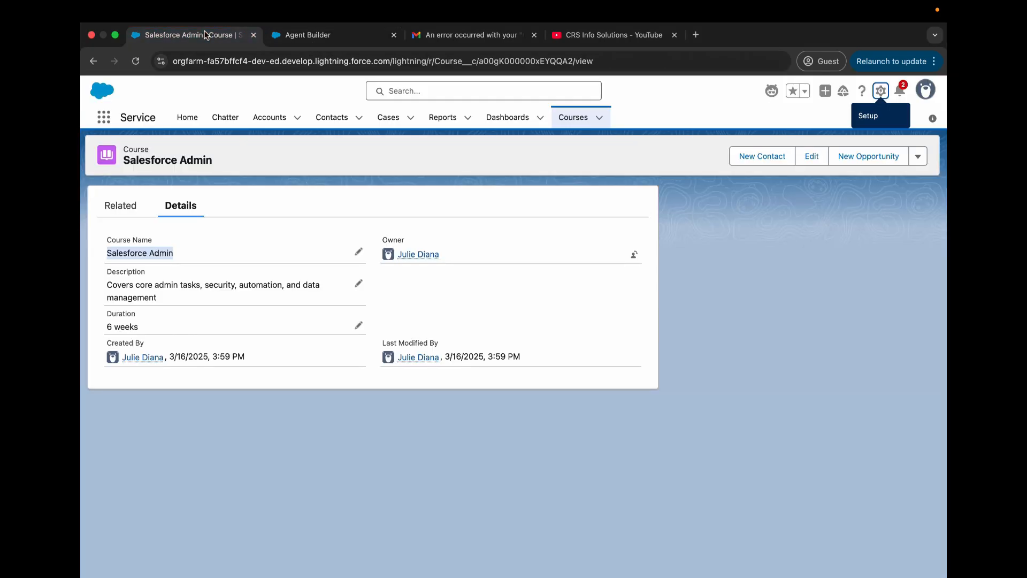
click(881, 91)
click(824, 140)
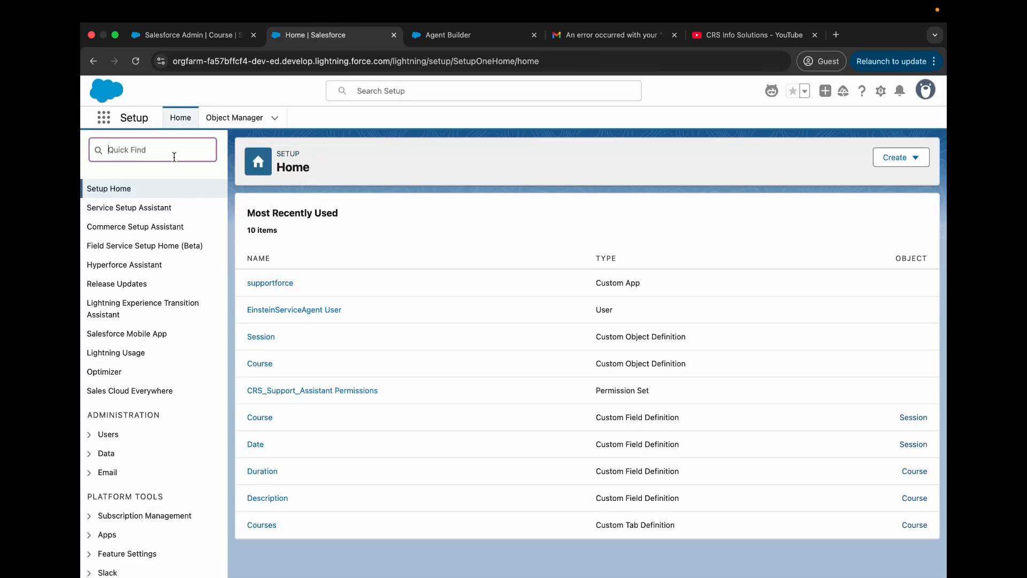
text(us)
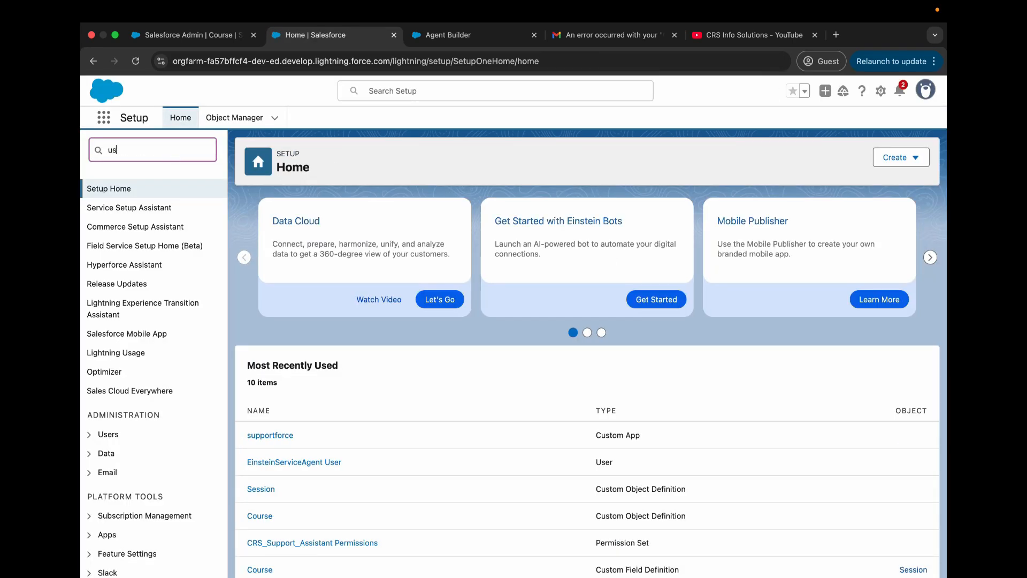
text(er)
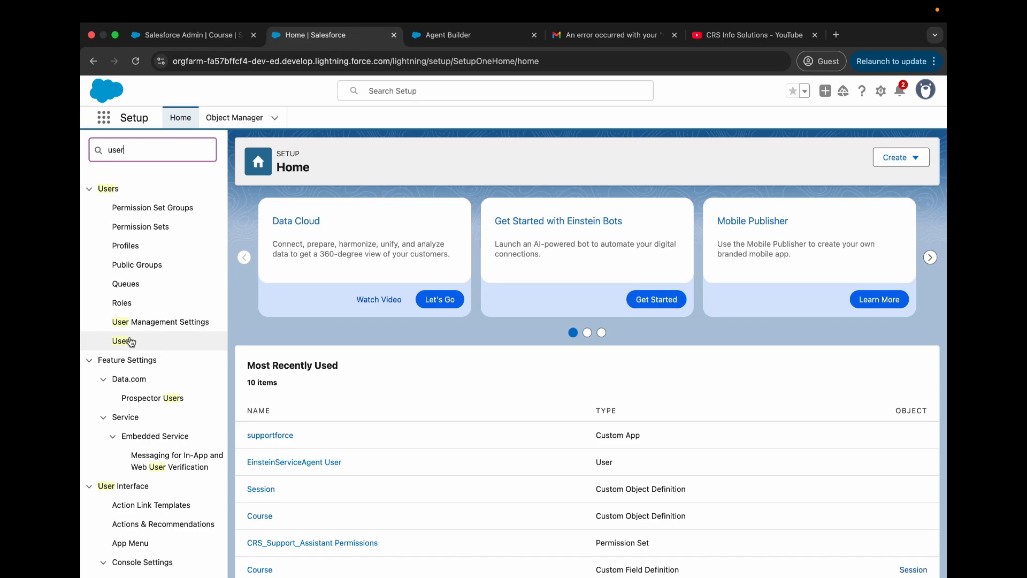
click(131, 341)
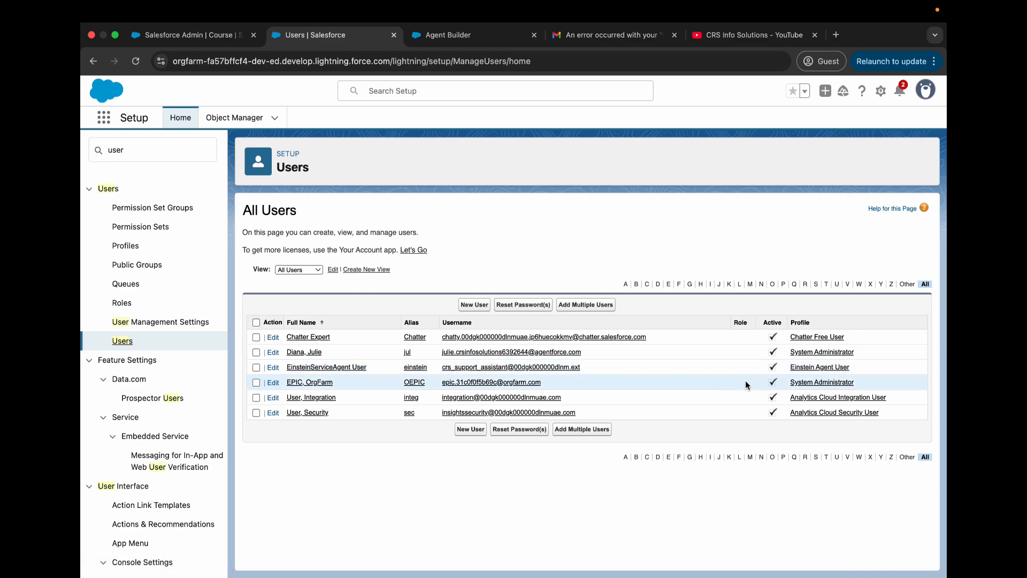
Open the Einstein Agent User profile for editing and locate its Custom Object Permissions for Courses and Sessions
click(817, 370)
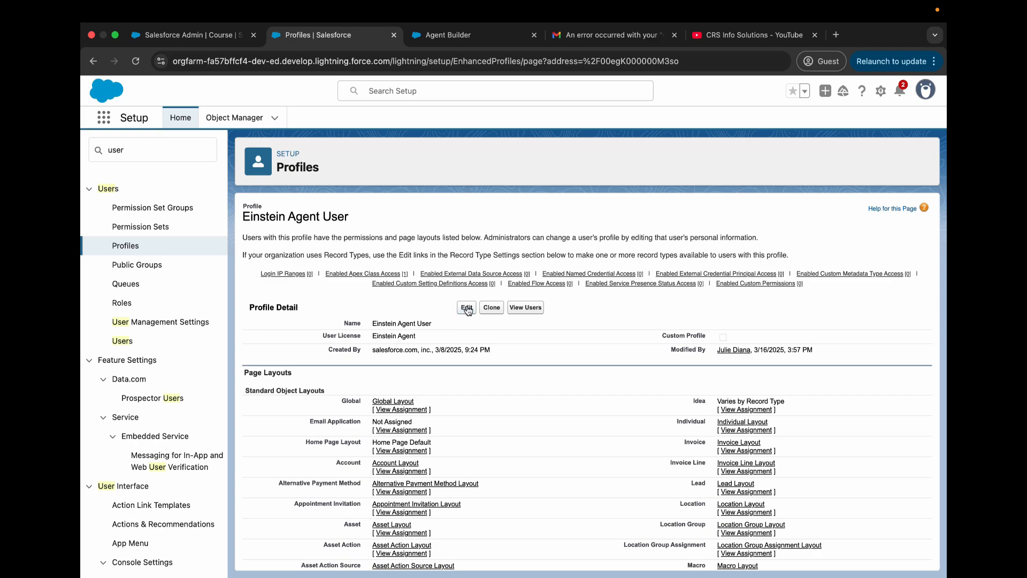
click(465, 309)
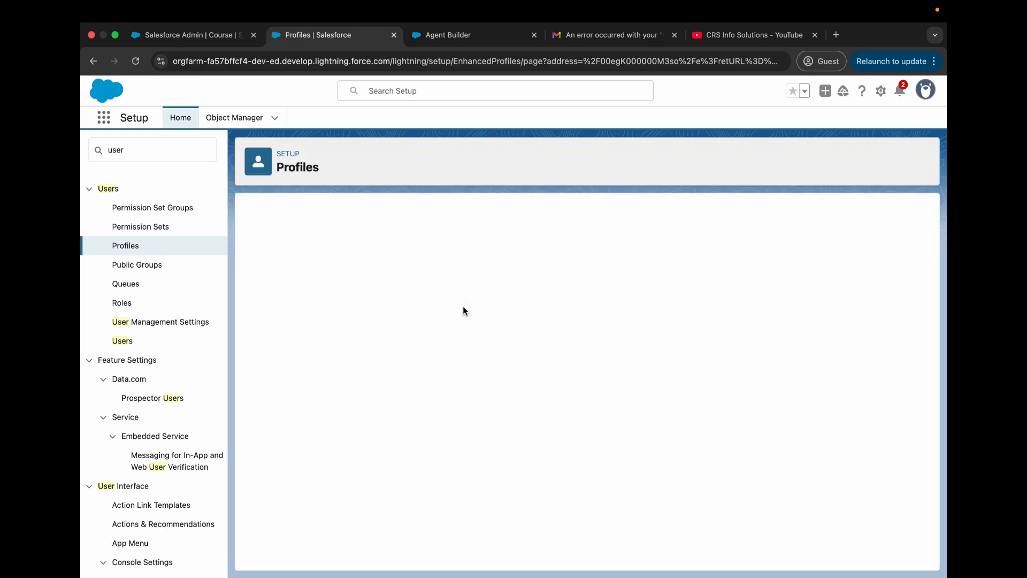
scroll(492, 323, down, 20)
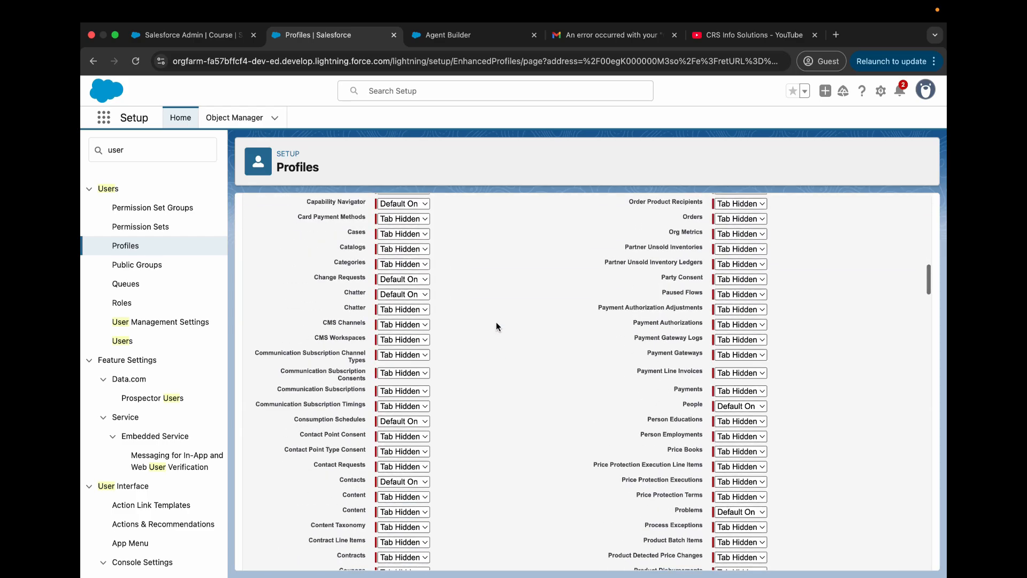
scroll(496, 321, down, 8)
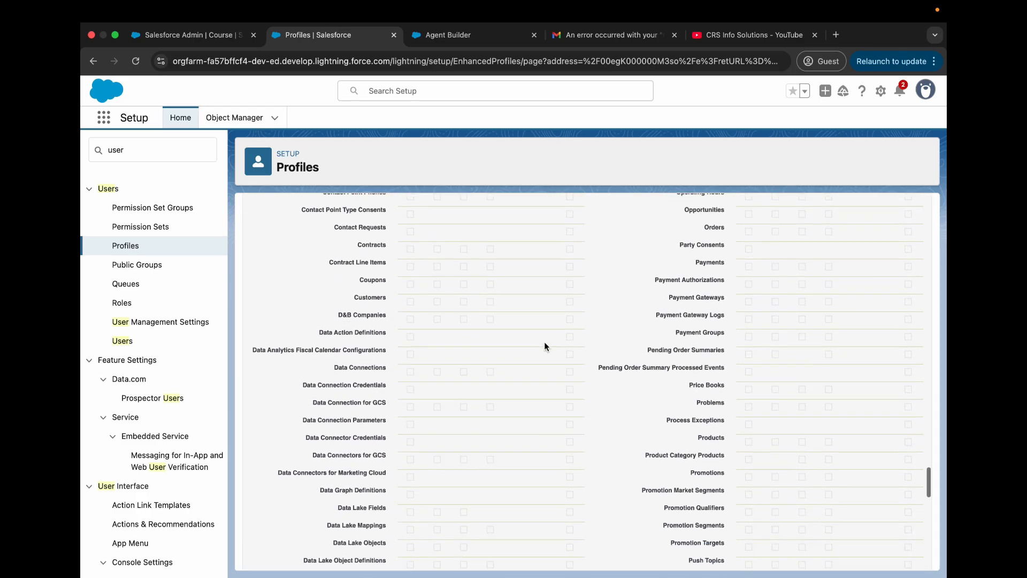
scroll(495, 351, up, 12)
scroll(495, 348, up, 15)
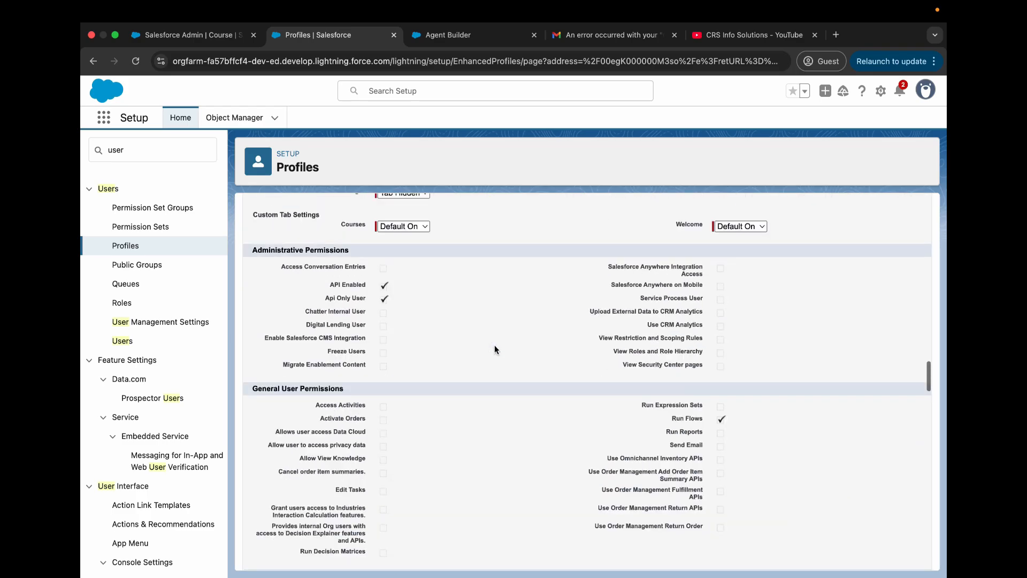
scroll(494, 348, down, 8)
scroll(494, 348, up, 2)
scroll(494, 349, up, 1)
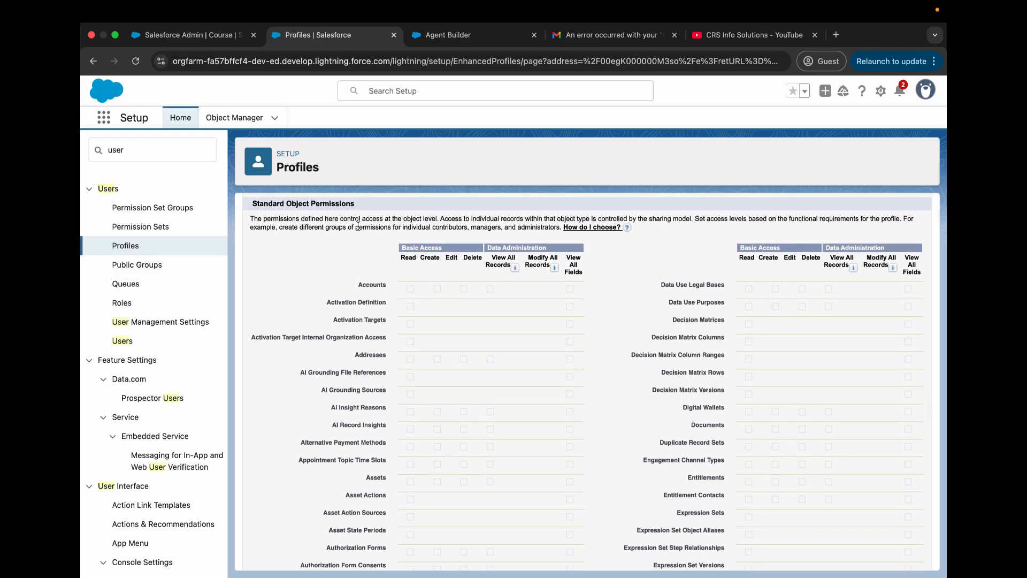
scroll(374, 270, down, 20)
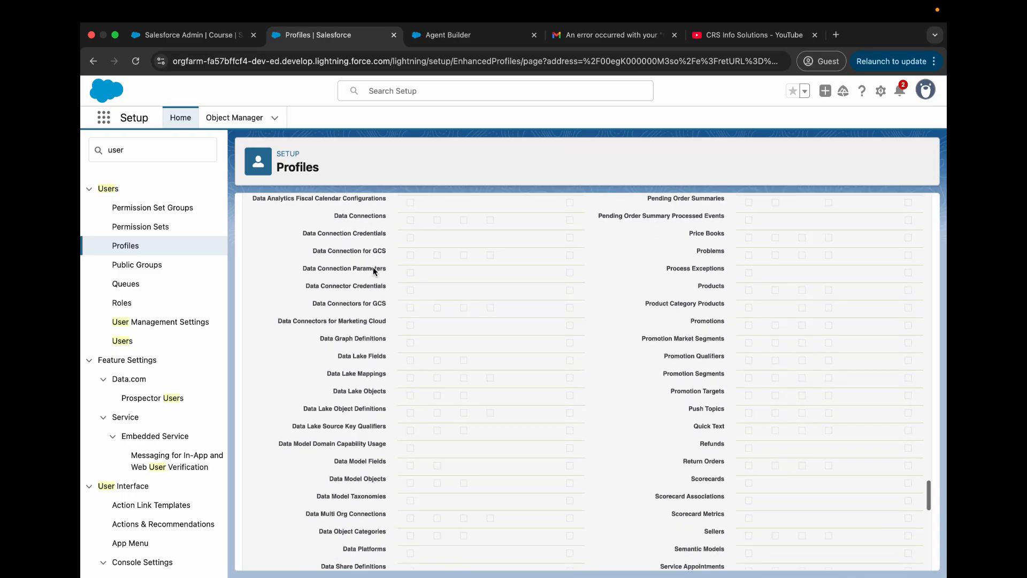
scroll(373, 271, down, 1)
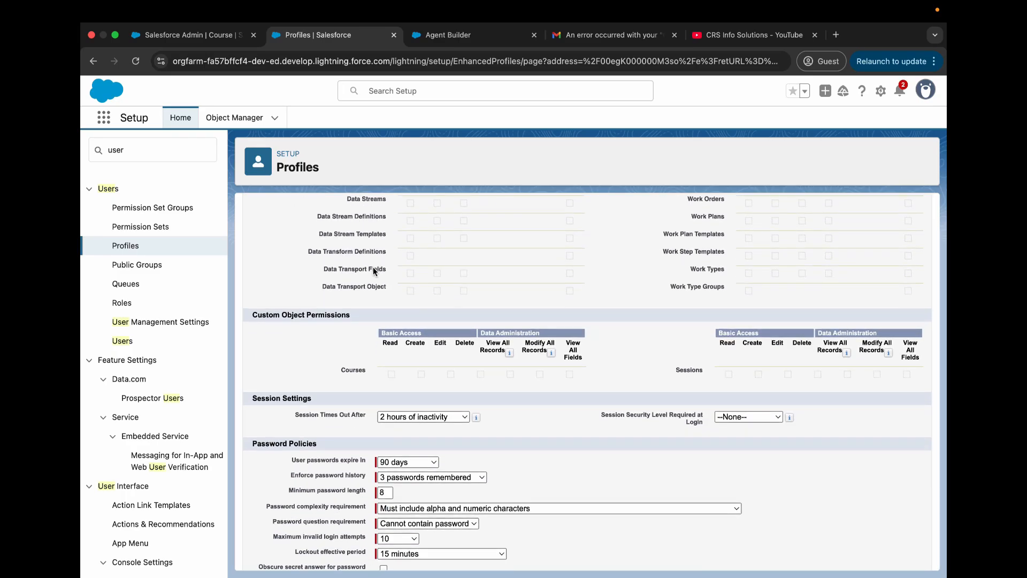
Try to grant the Einstein Agent User profile Read access to the Courses object
click(391, 374)
scroll(593, 335, down, 3)
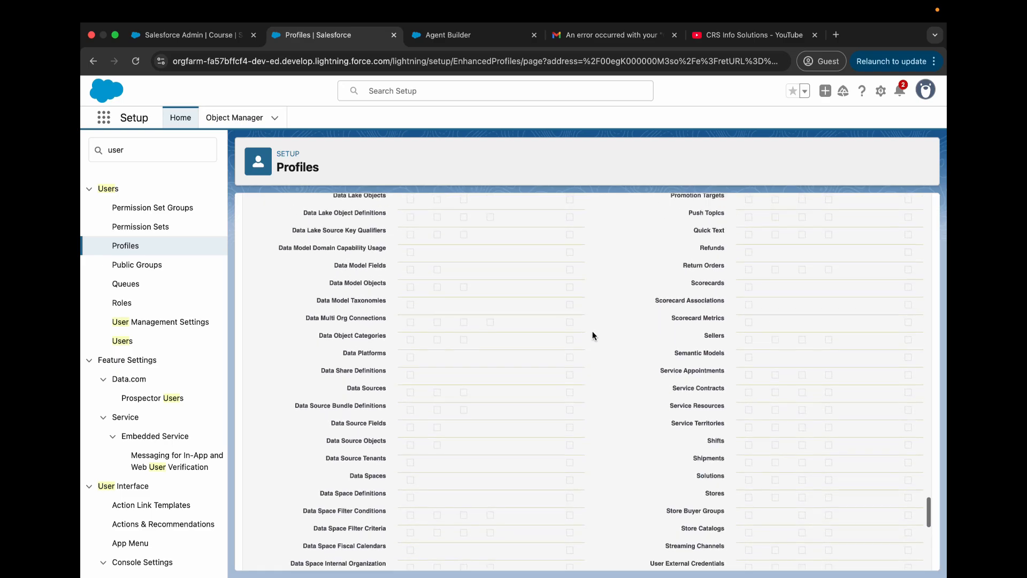
scroll(592, 336, up, 2)
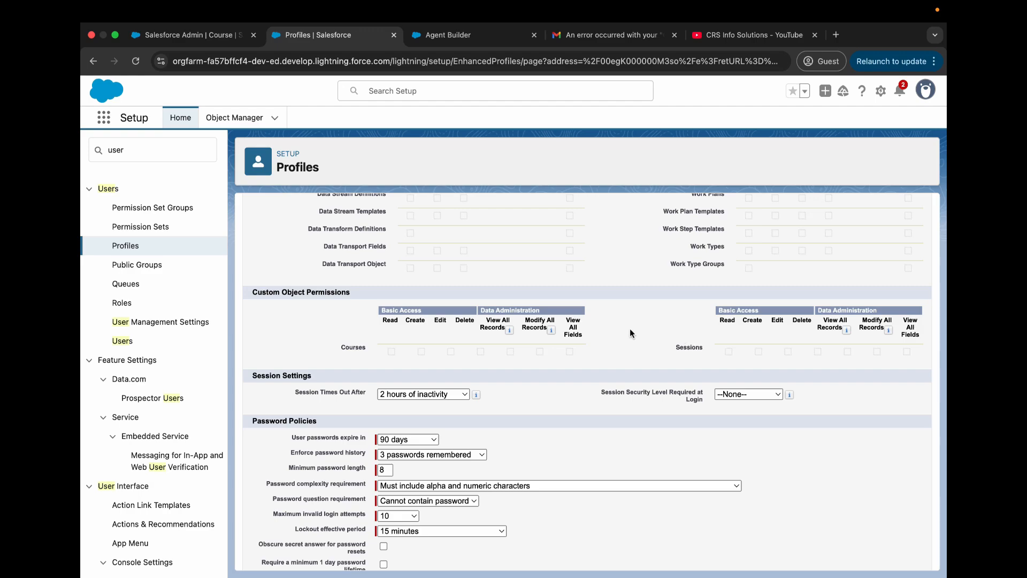
Discard the Einstein Agent User profile edit, search Setup for "permission" and go to Permission Sets
scroll(630, 333, down, 15)
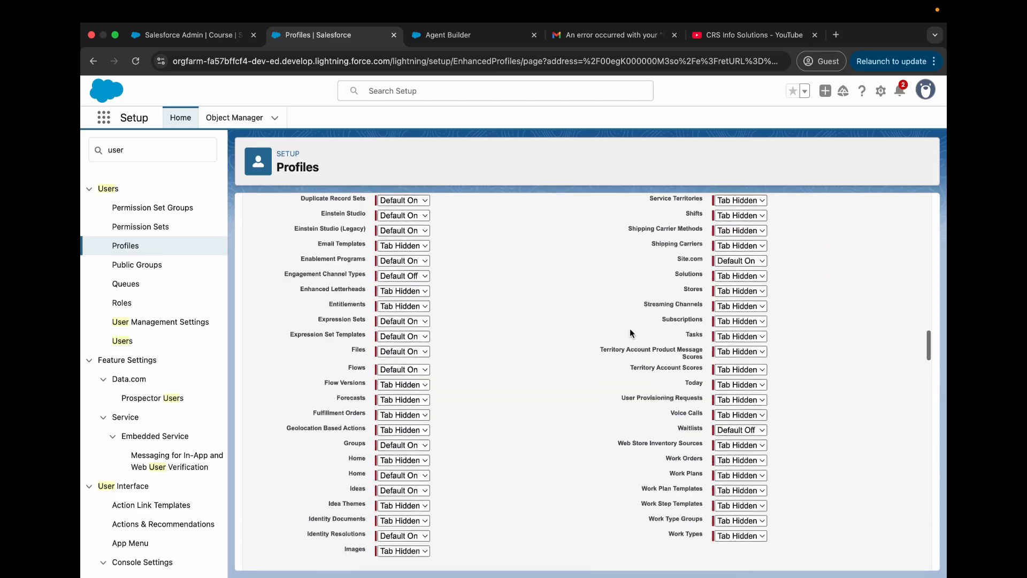
scroll(630, 332, up, 15)
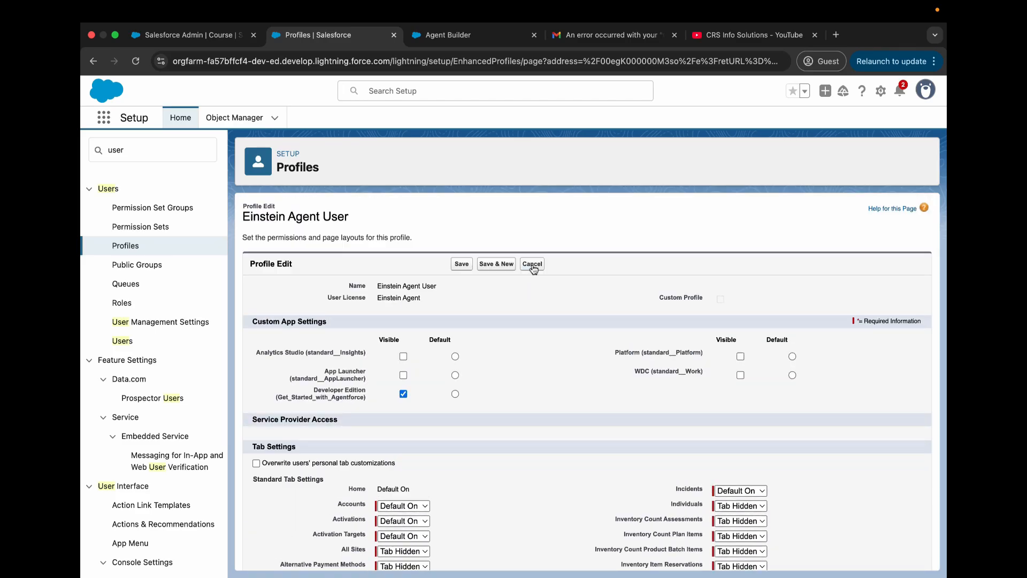
click(532, 264)
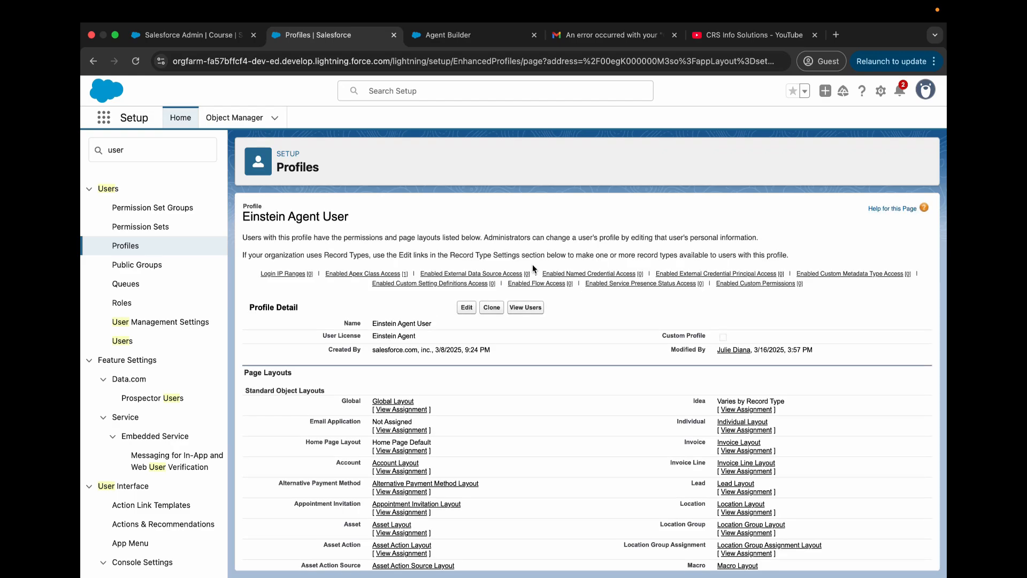
double_click(181, 151)
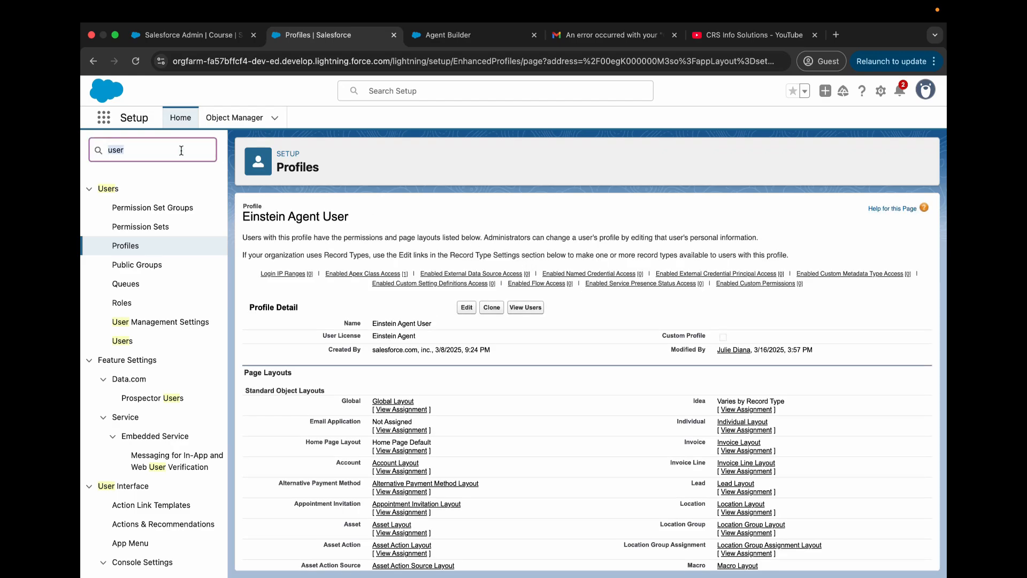
text(permission)
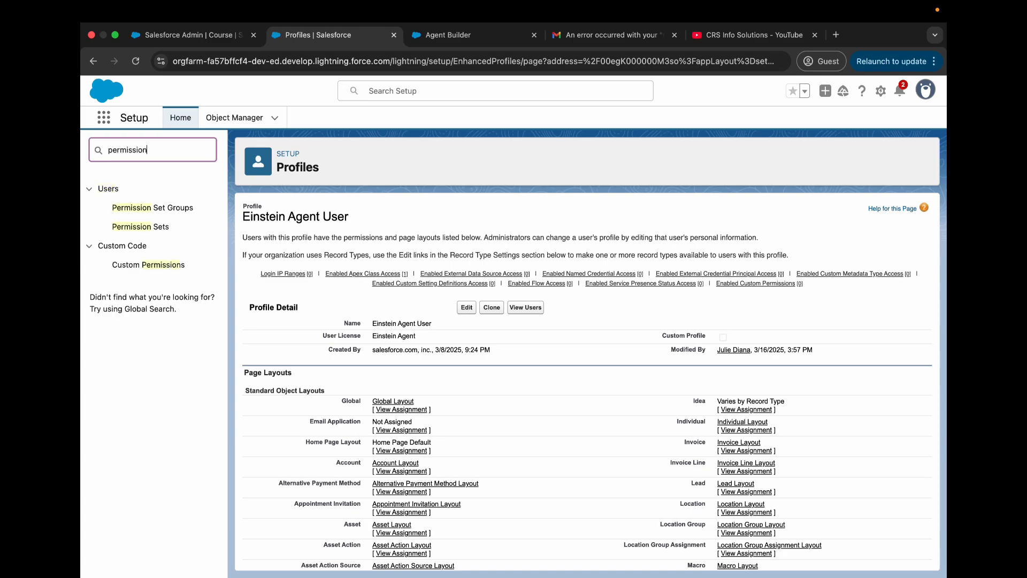
click(143, 227)
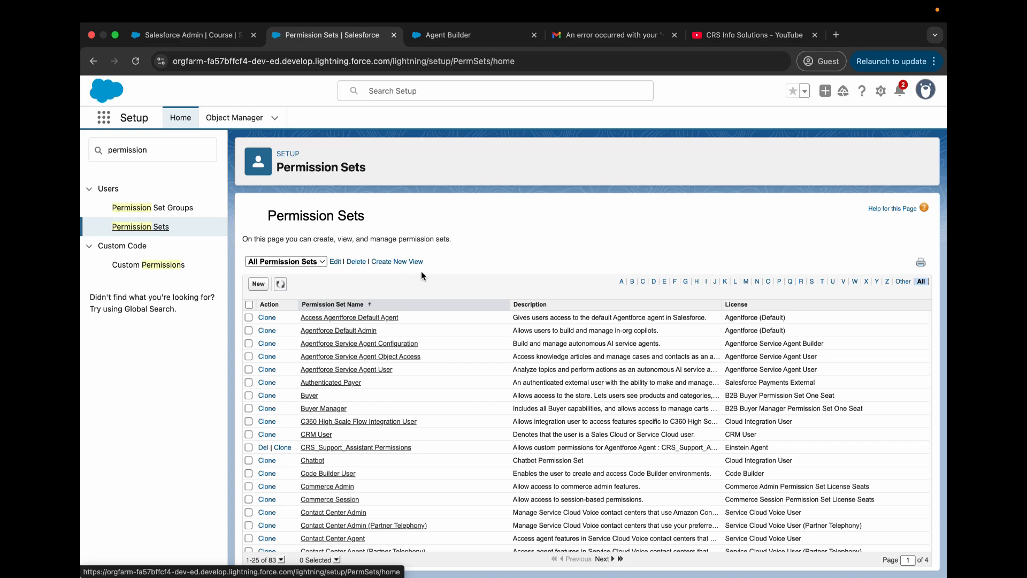
Create a permission set labelled "CRS Support Assistant" with API name CRS_Support_Assistant and no license, and save it
click(258, 284)
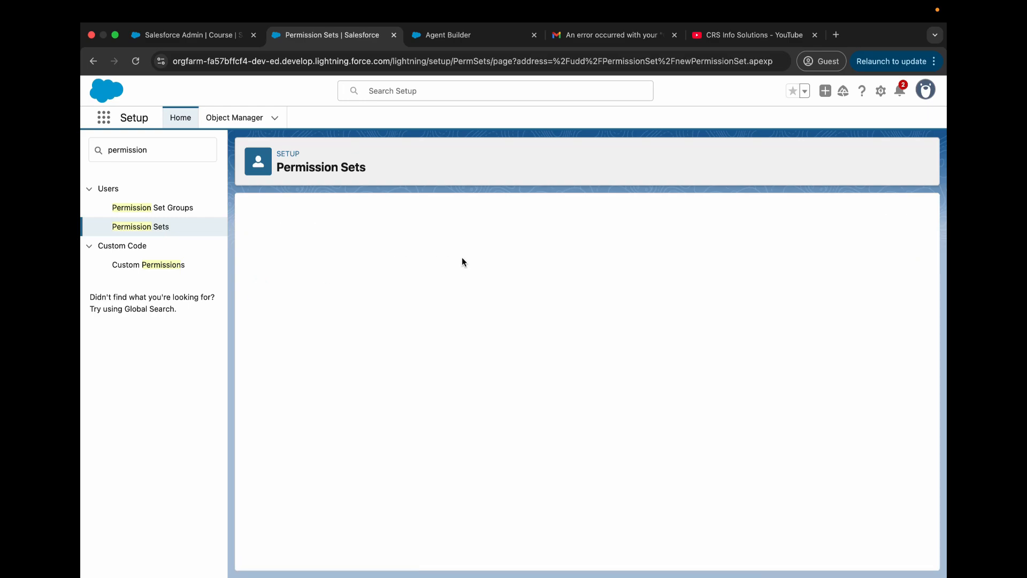
text(C)
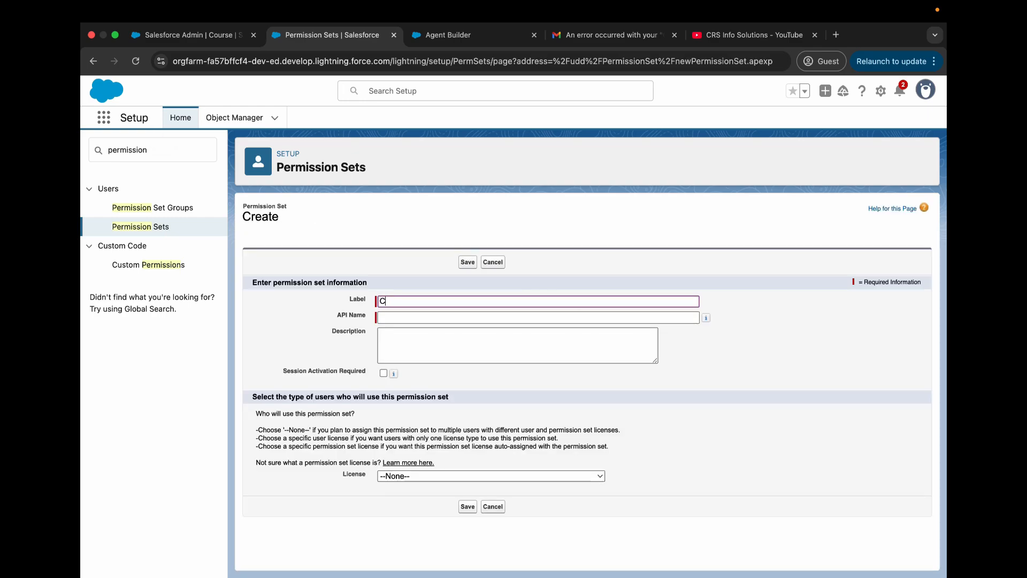
text(RS)
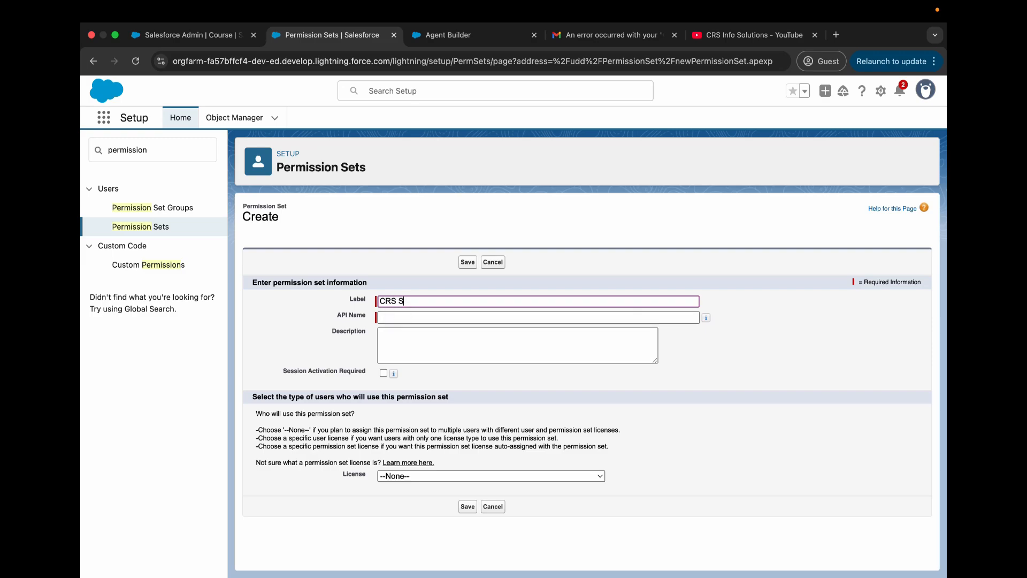
text( Support Assistant)
click(756, 359)
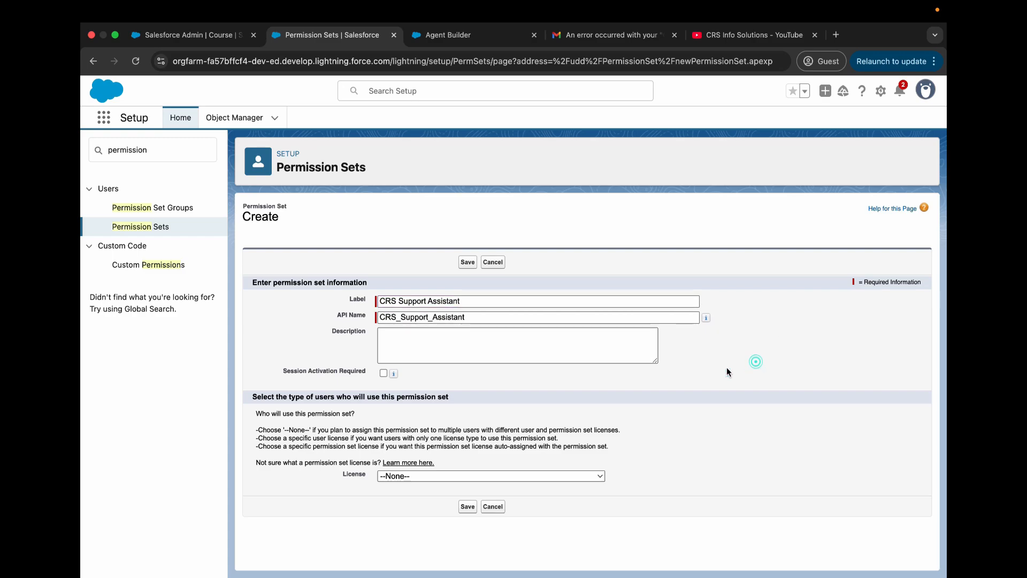
click(467, 506)
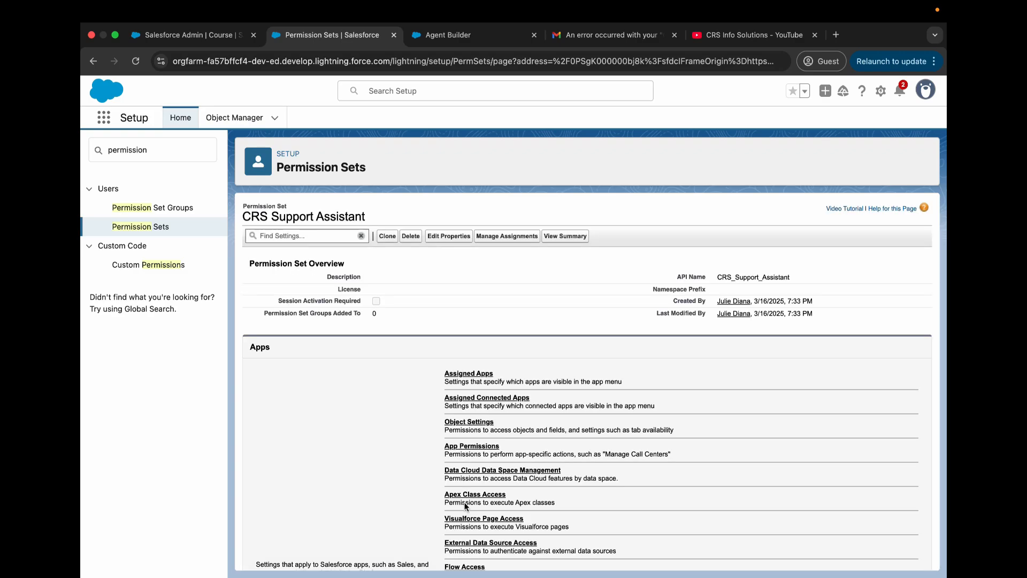
Search the CRS Support Assistant permission set's settings for "course" and go to the Courses object settings
scroll(447, 354, down, 2)
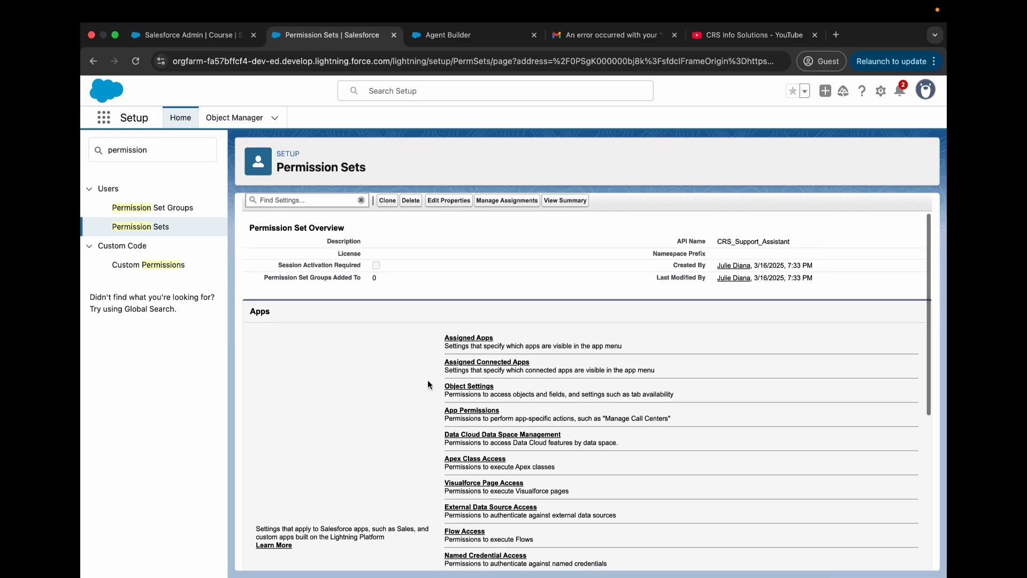
scroll(428, 380, up, 2)
click(303, 236)
text(course)
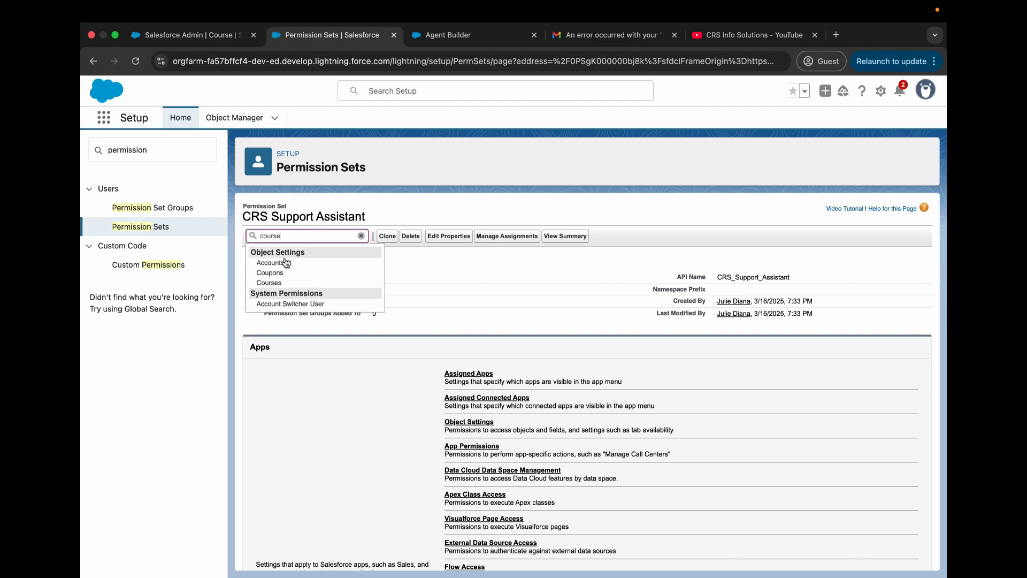
click(273, 265)
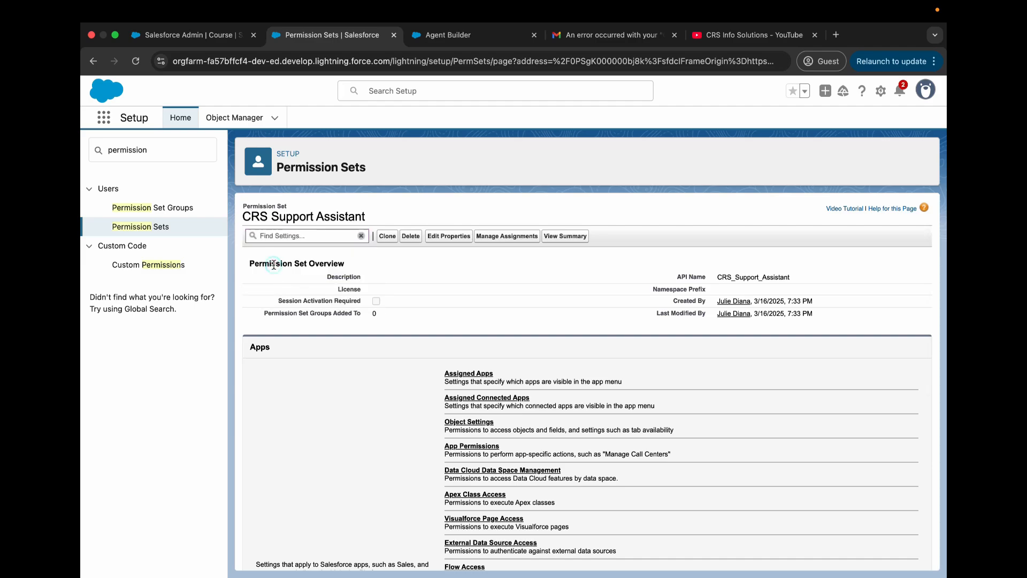
Make the Courses tab Available, enable Read, Create, Edit, Delete and View All Records, grant Read and Edit Access to Description and Duration, and save
click(468, 284)
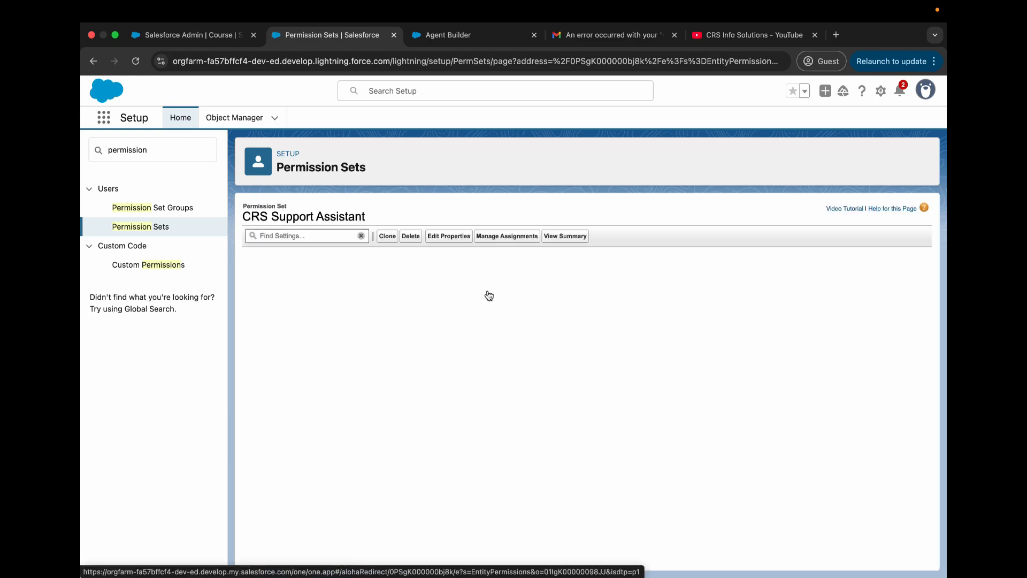
scroll(464, 327, down, 1)
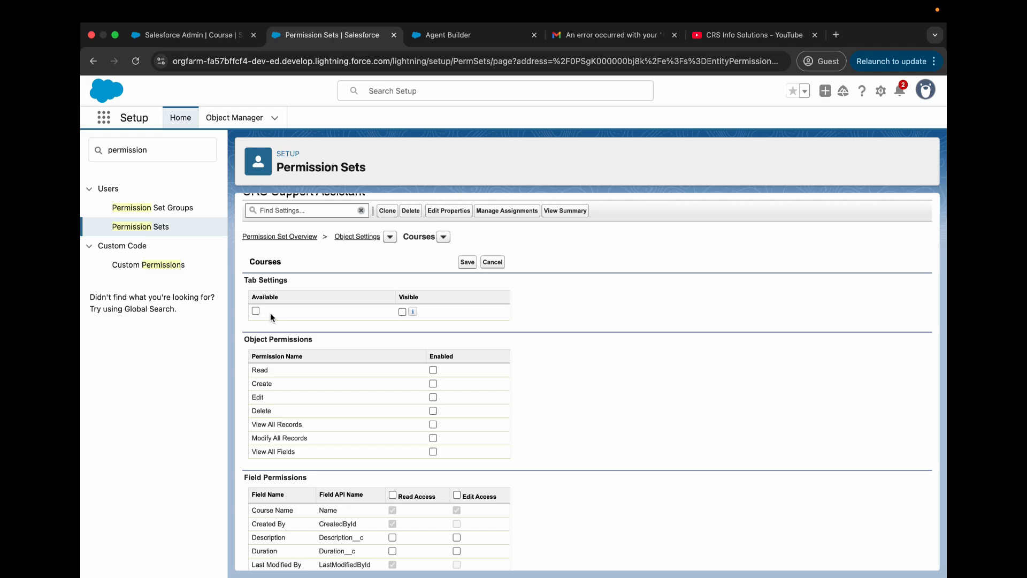
scroll(271, 312, down, 1)
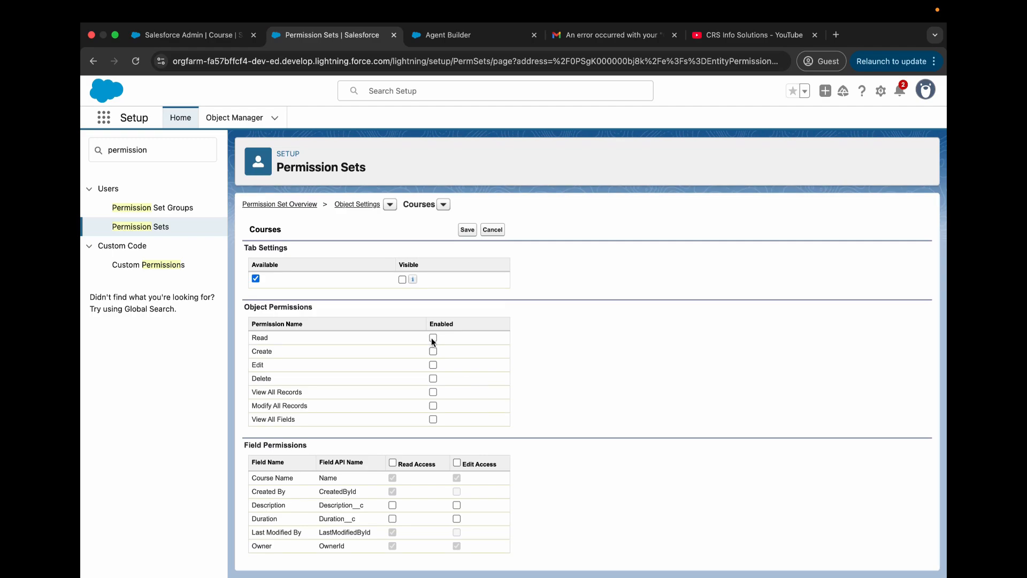
click(432, 378)
click(457, 462)
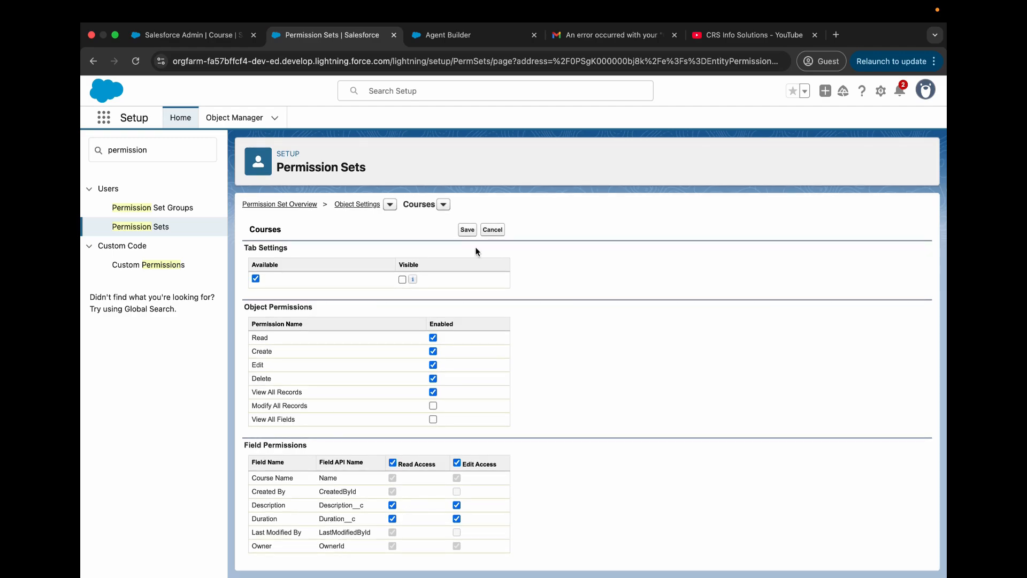
click(467, 230)
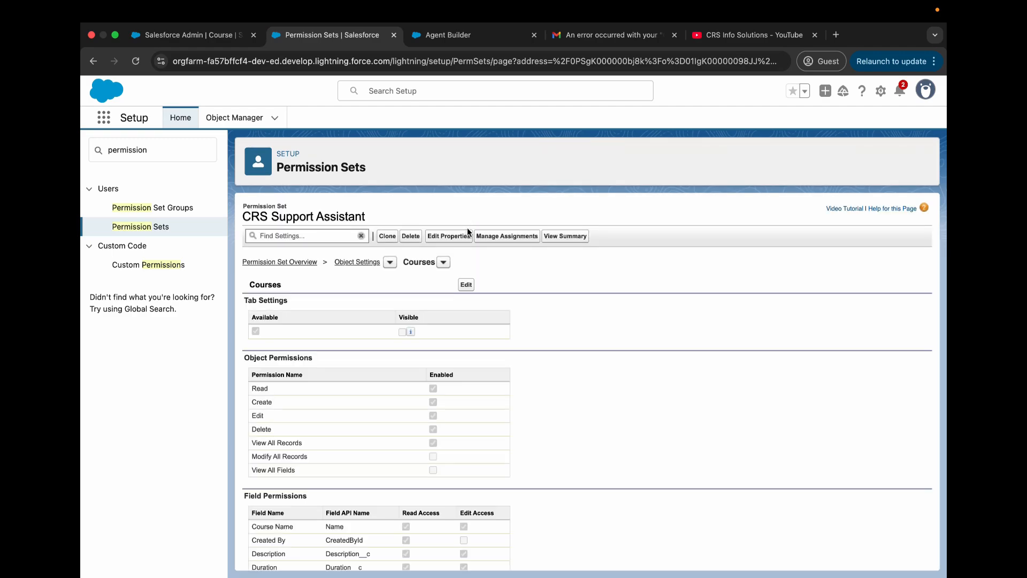
Search the permission set's settings for "session" and go to the Sessions object settings
click(333, 233)
text(session)
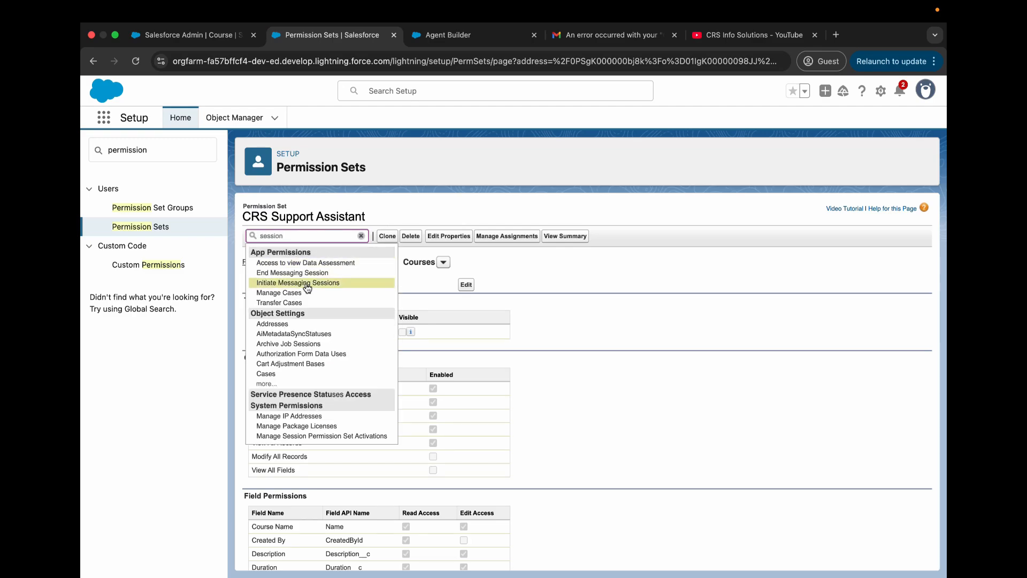
click(272, 364)
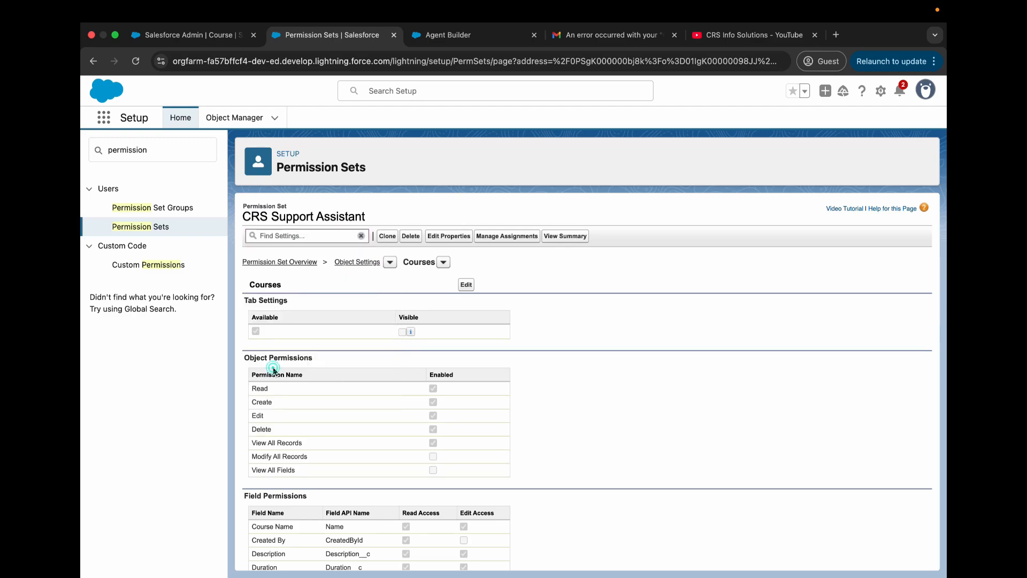
Enable Read, Create, Edit and View All Records on Sessions, grant Read and Edit Access to the Date field, and save
click(467, 285)
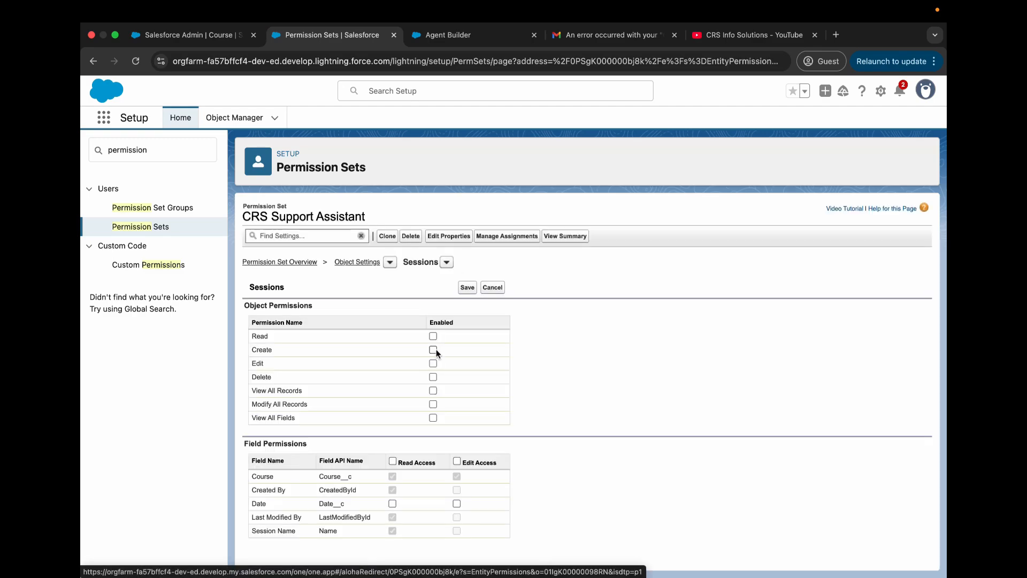
click(433, 336)
click(434, 350)
click(433, 377)
click(456, 460)
click(463, 289)
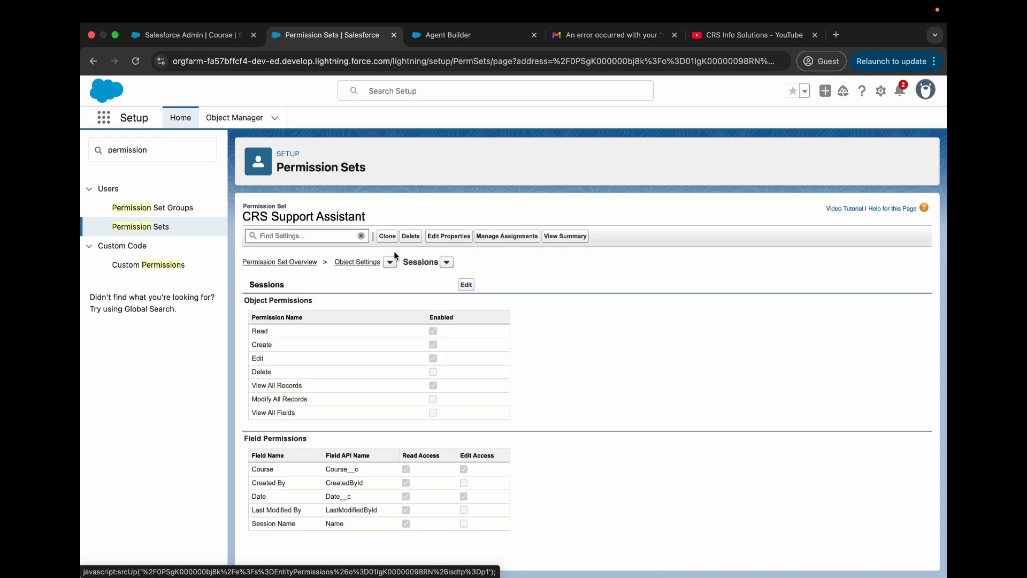
Assign the CRS Support Assistant permission set to EinsteinServiceAgent User with no expiration date, and return to the Permission Sets list
click(514, 235)
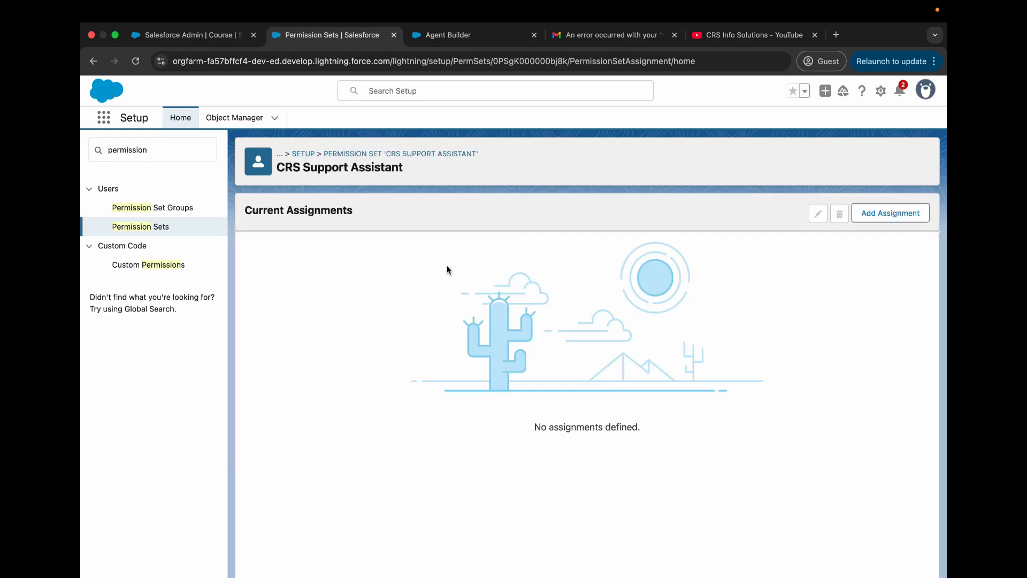
click(903, 216)
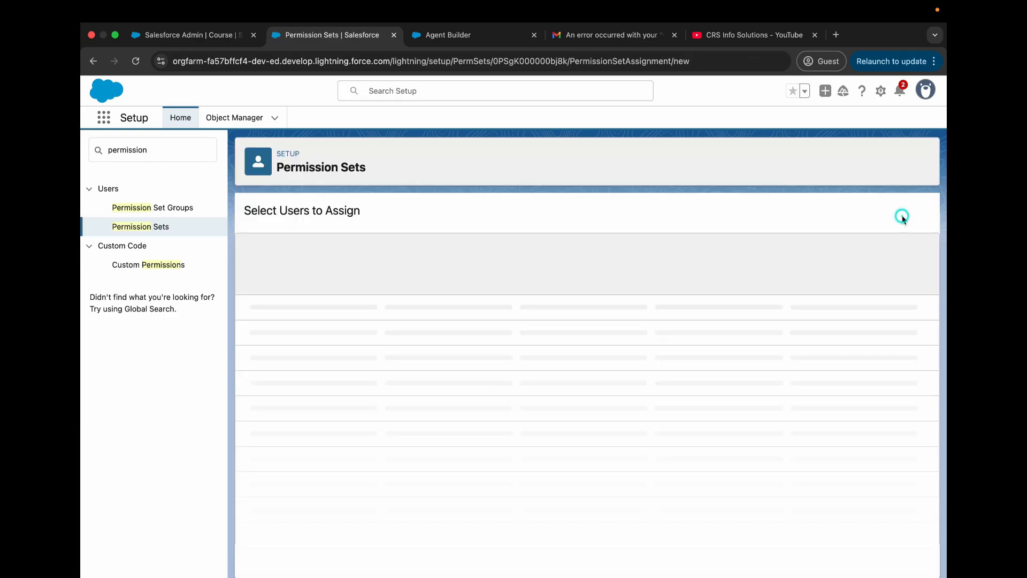
scroll(407, 300, down, 2)
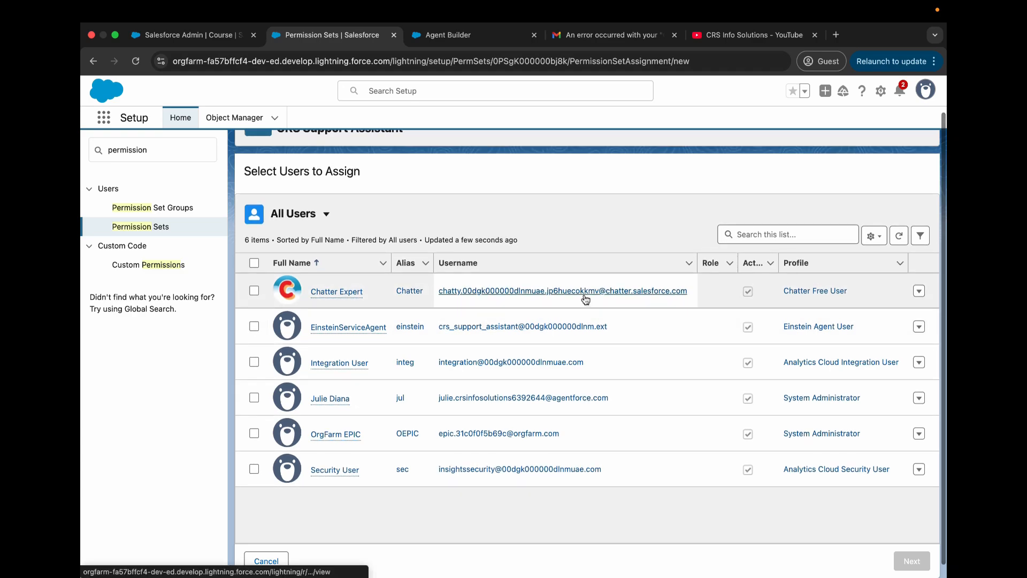
click(254, 327)
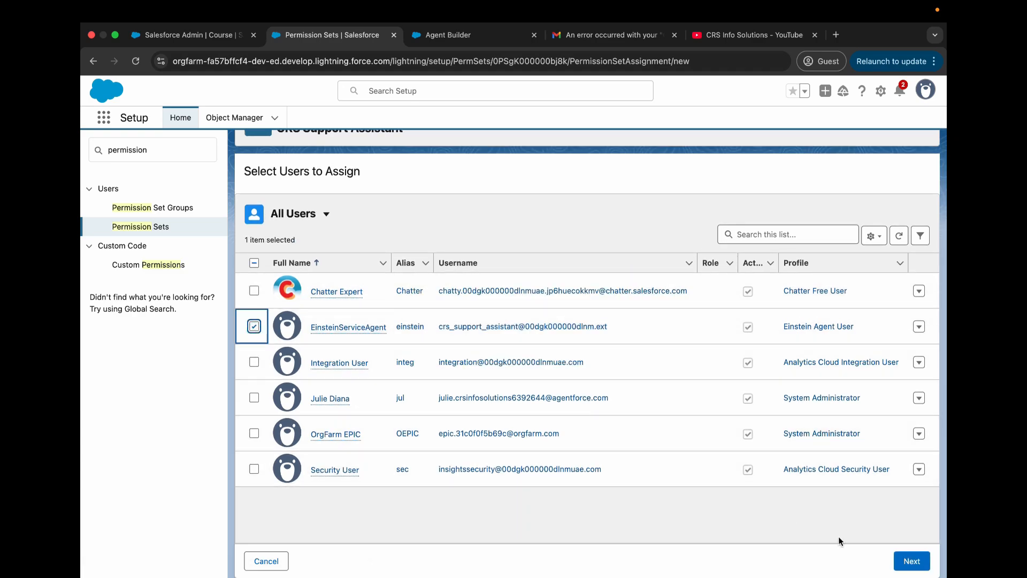
click(921, 567)
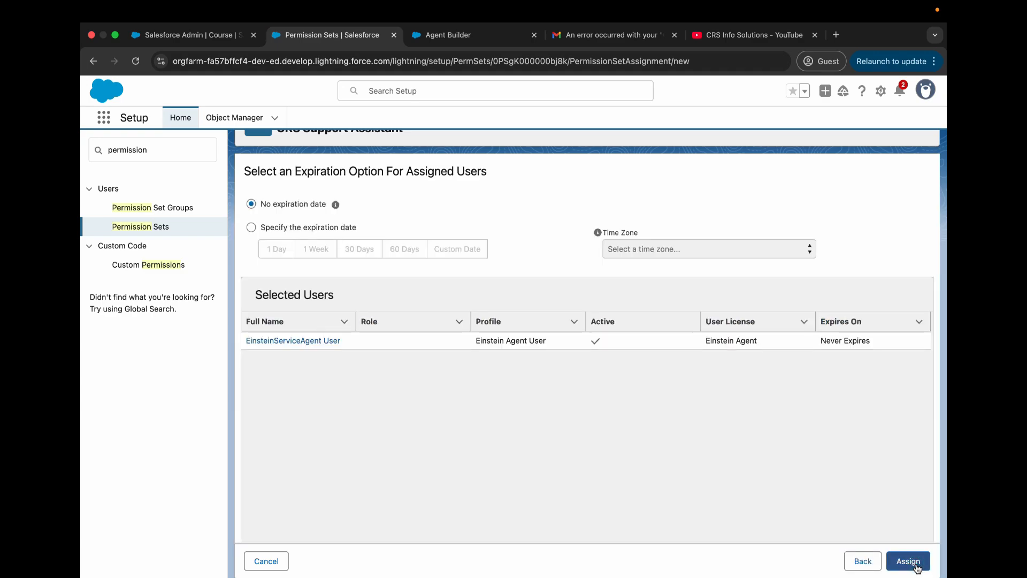
click(910, 561)
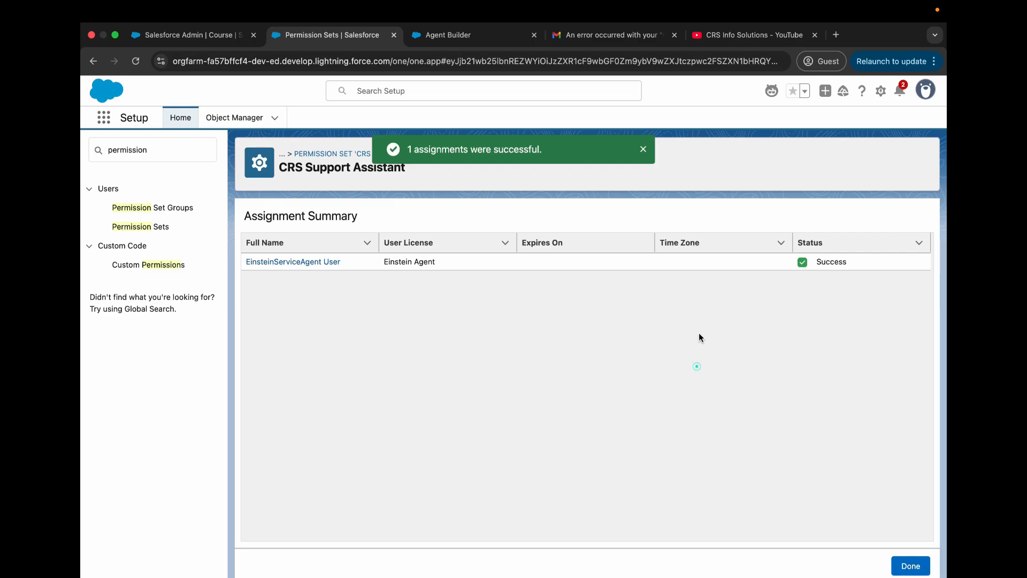
click(913, 566)
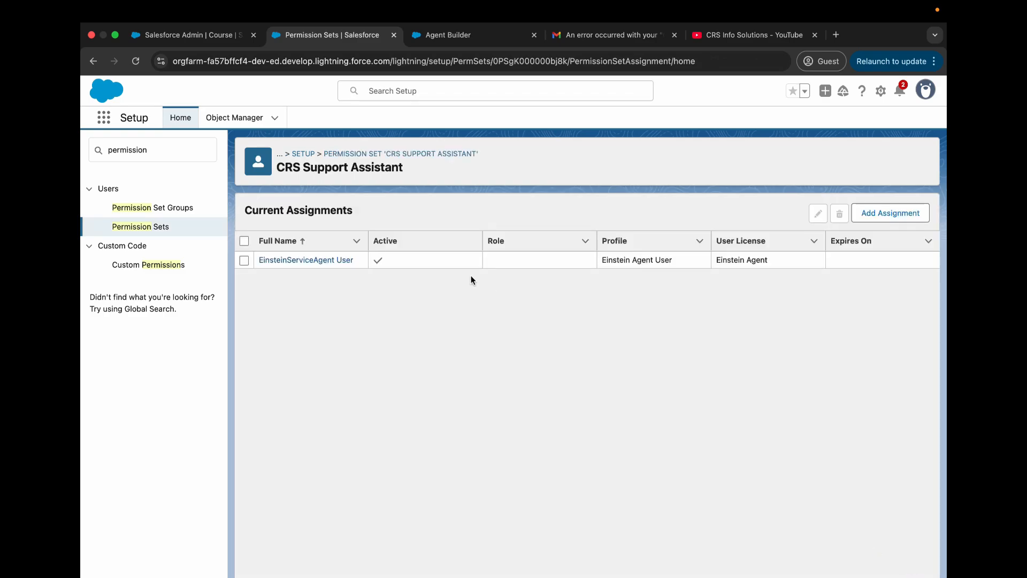
click(137, 230)
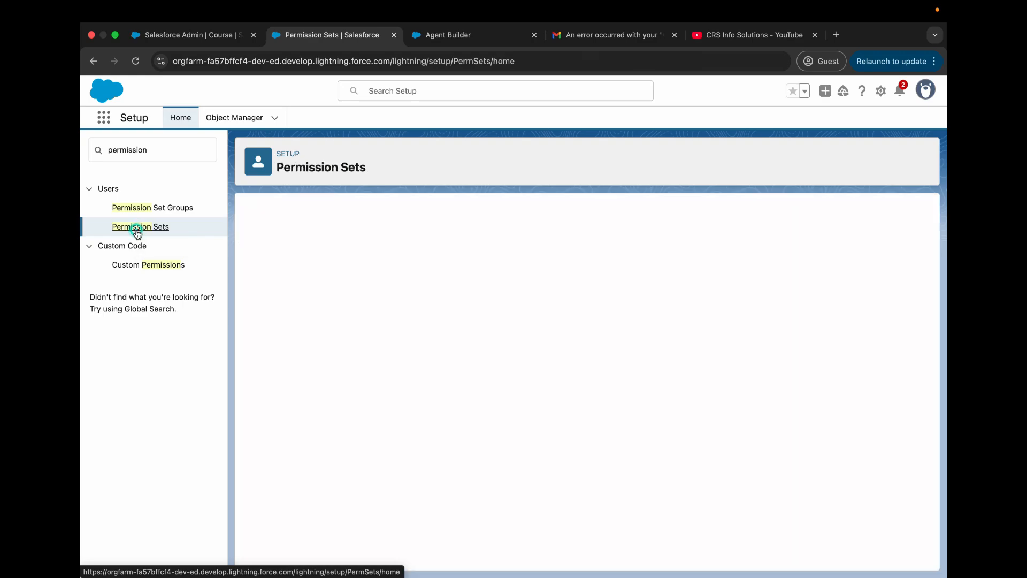
Switch to Agent Builder and resend "Tell me more about Salesforce Admin course" in the Conversation Preview
click(433, 37)
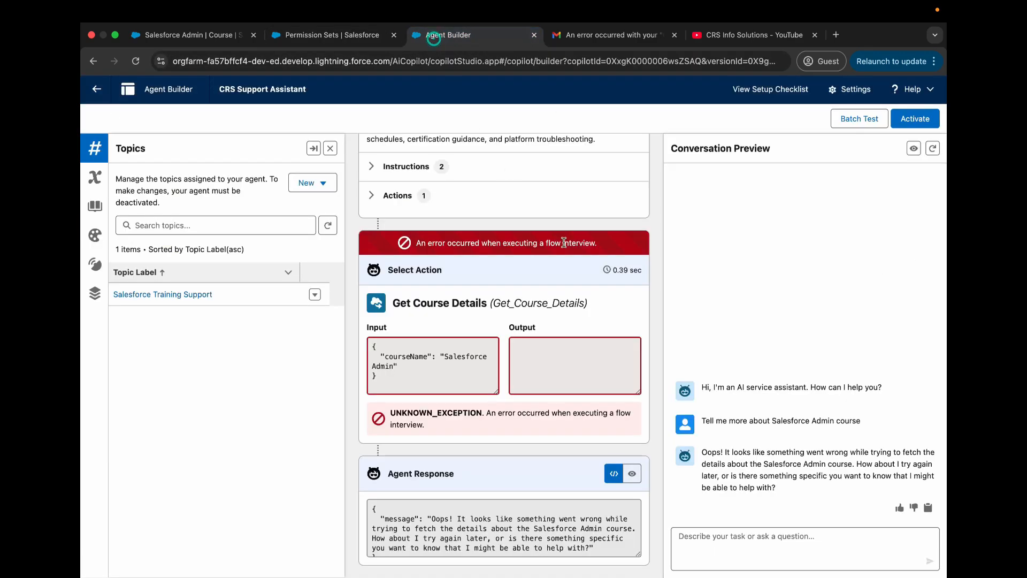
triple_click(829, 421)
right_click(828, 421)
click(746, 443)
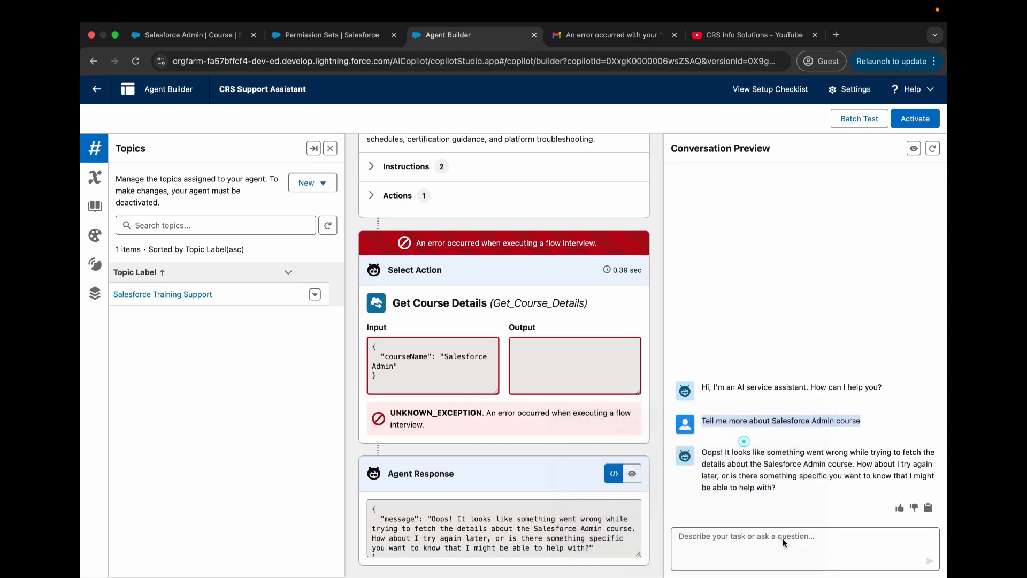
click(784, 538)
right_click(784, 538)
click(802, 452)
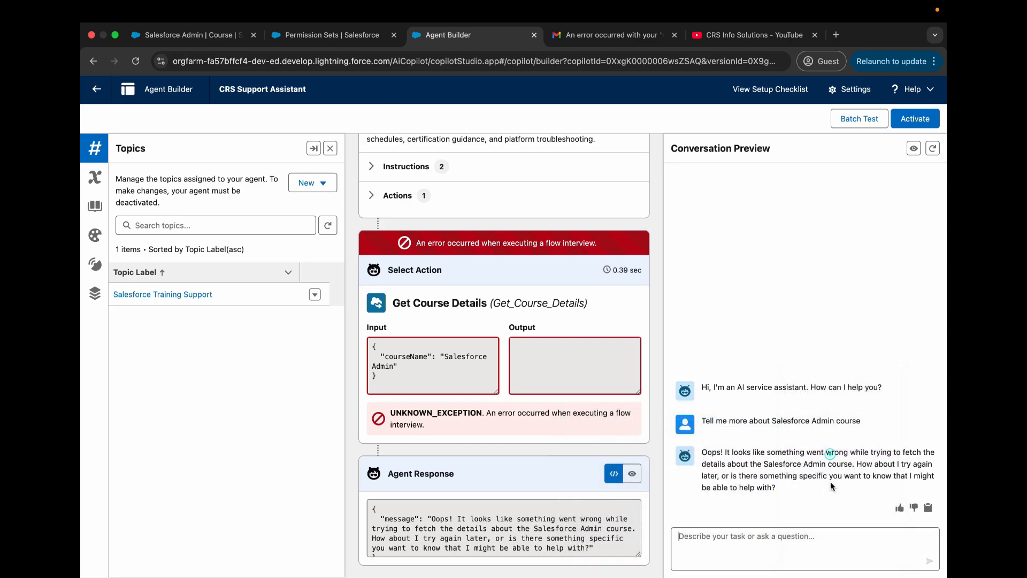
click(931, 563)
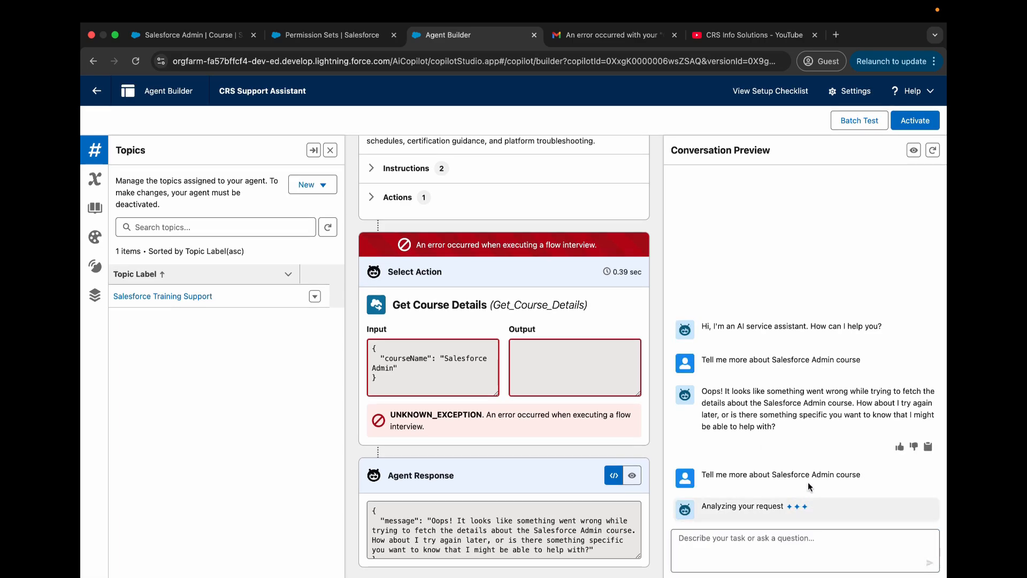
Review the conversation's plan trace for the Salesforce Admin course request, from user prompt and topic selection through the Get Course Details action to the agent response
scroll(555, 320, up, 1)
scroll(554, 321, up, 5)
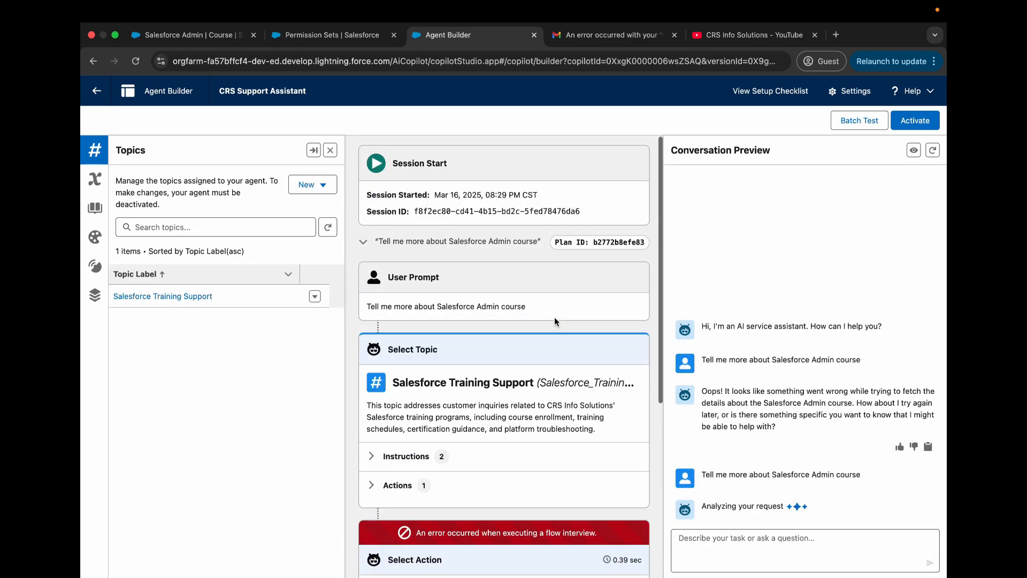
scroll(555, 321, down, 5)
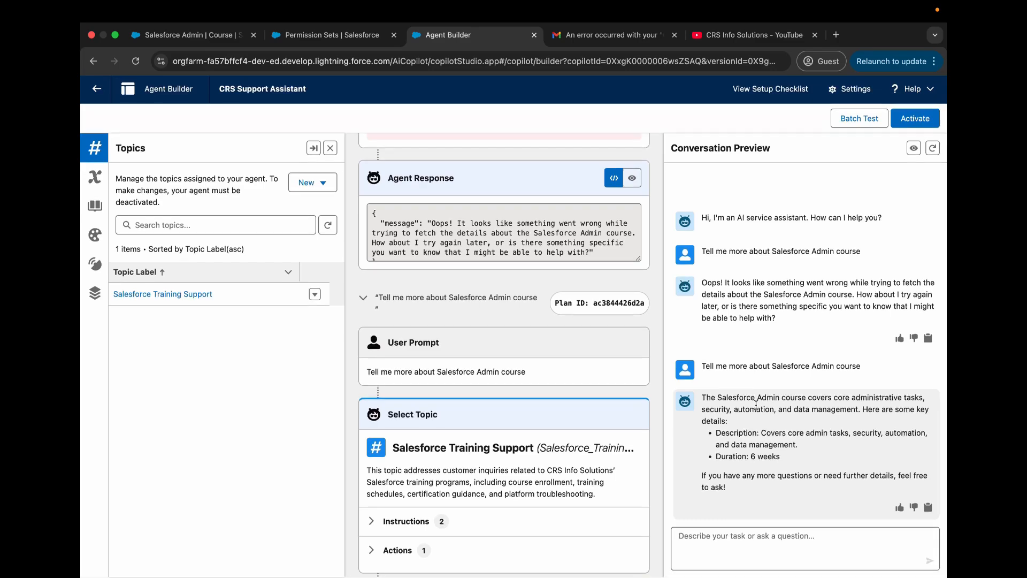
scroll(502, 321, up, 10)
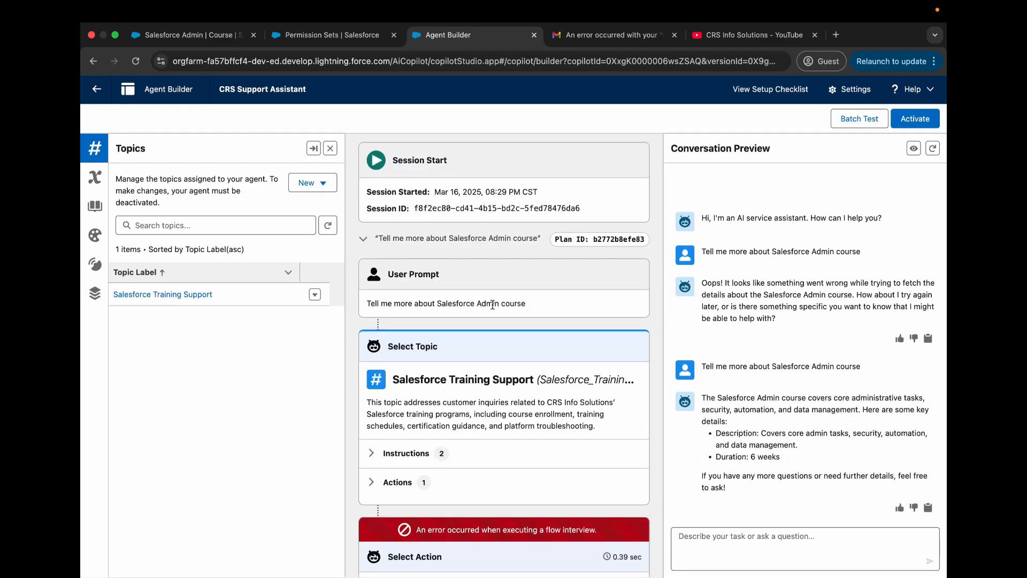
scroll(490, 304, down, 3)
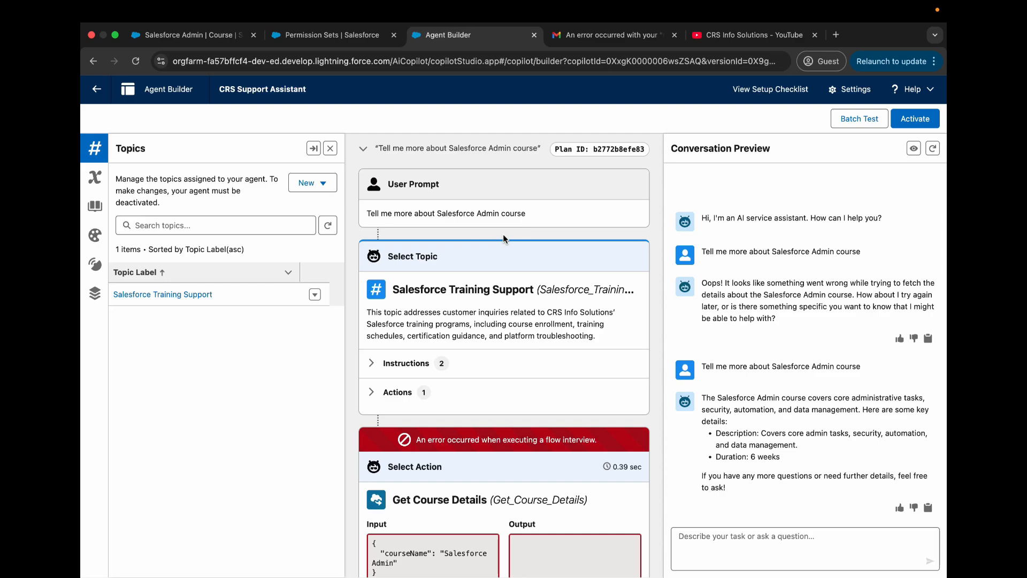
scroll(503, 238, down, 1)
scroll(524, 264, down, 5)
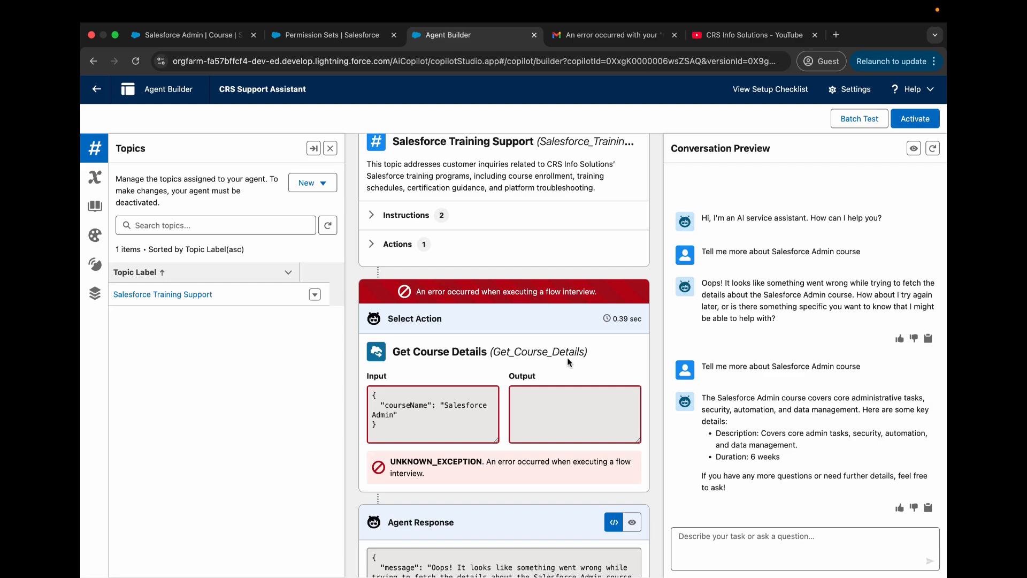
scroll(569, 358, down, 6)
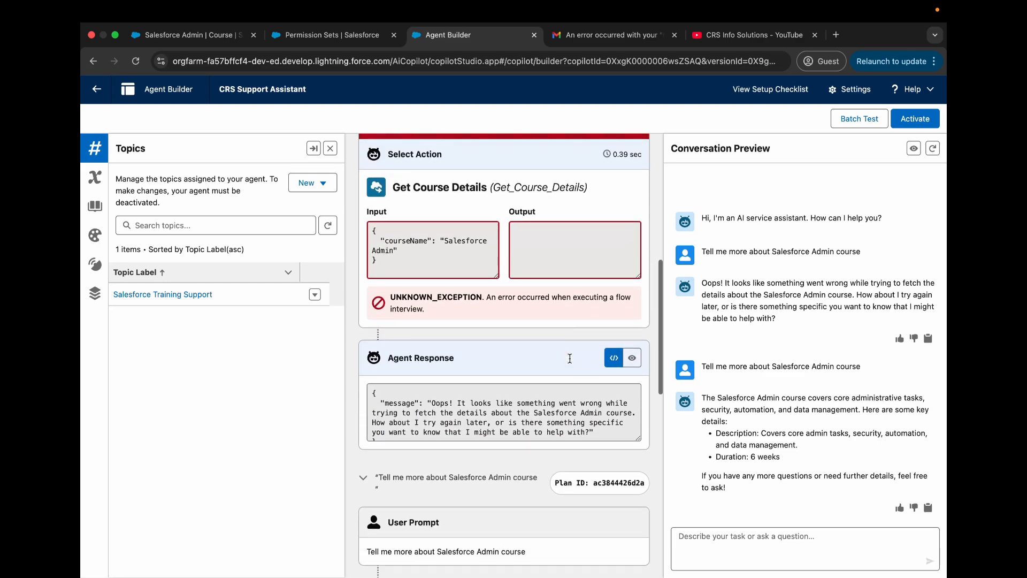